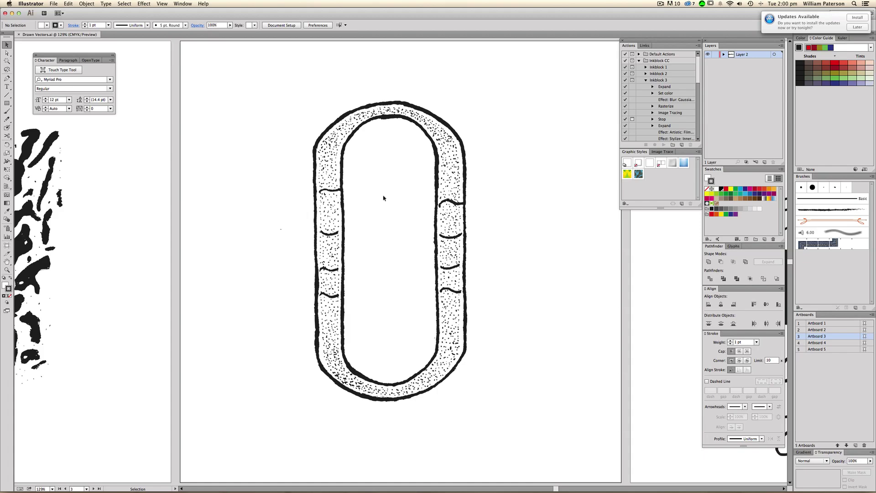
Step: Pan left across the artboards to bring the HEART & SOUL lettering into view
key(space)
drag(359, 253, 517, 258)
drag(354, 296, 380, 293)
mouse_move(265, 297)
mouse_down()
mouse_move(441, 296)
mouse_move(559, 277)
mouse_up()
drag(309, 284, 498, 285)
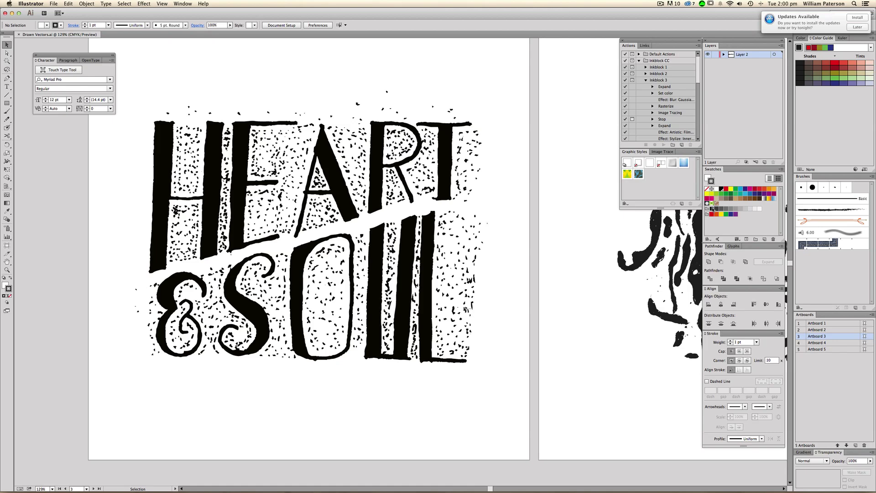
key(space)
drag(538, 329, 565, 329)
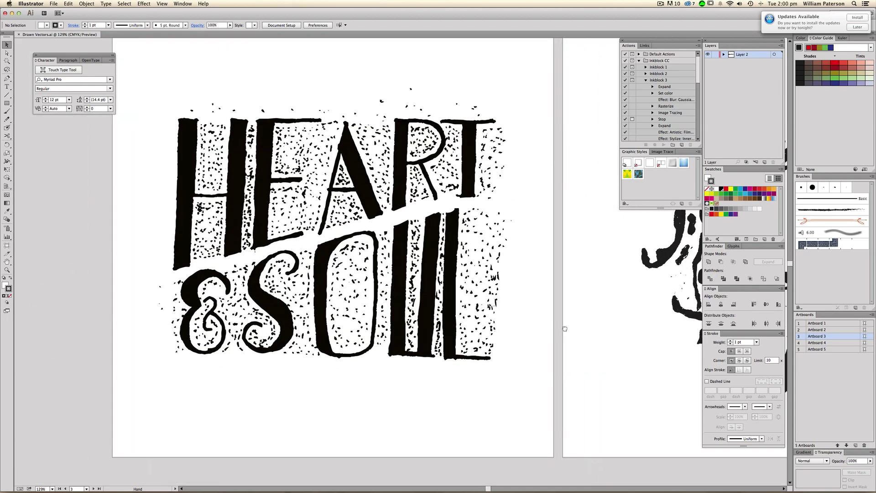
mouse_move(511, 326)
mouse_down()
mouse_move(538, 321)
mouse_move(436, 325)
mouse_move(289, 391)
mouse_move(326, 386)
mouse_move(178, 383)
mouse_up()
Step: Pan past the blotch and stippled O to centre the FREE From The CHAIN Of Sin lettering
key(space)
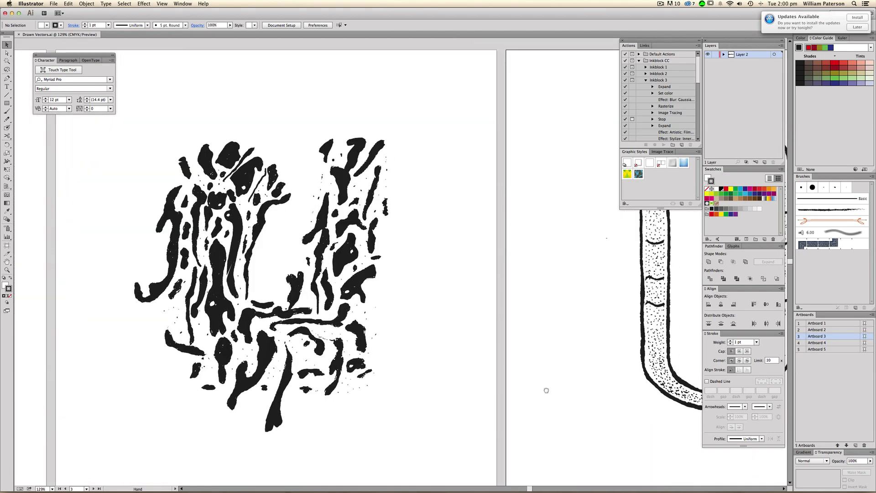
drag(546, 389, 330, 382)
drag(501, 364, 403, 375)
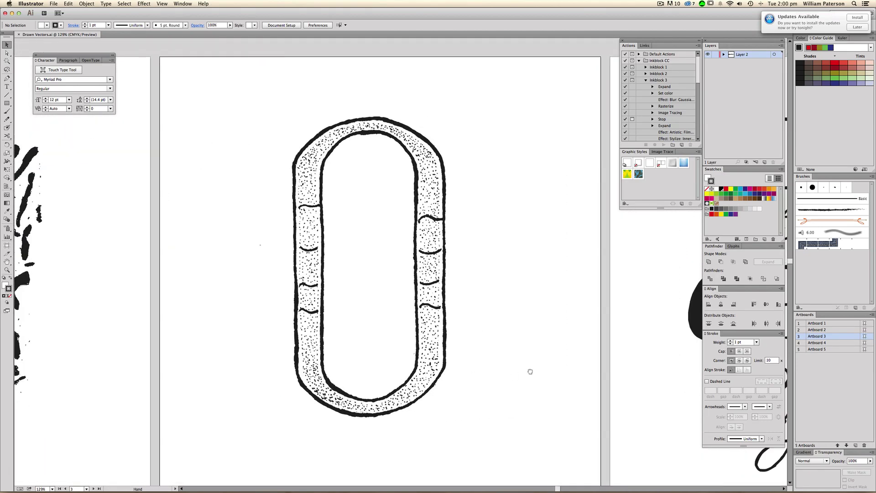
drag(529, 370, 335, 365)
drag(553, 323, 356, 304)
drag(524, 319, 424, 319)
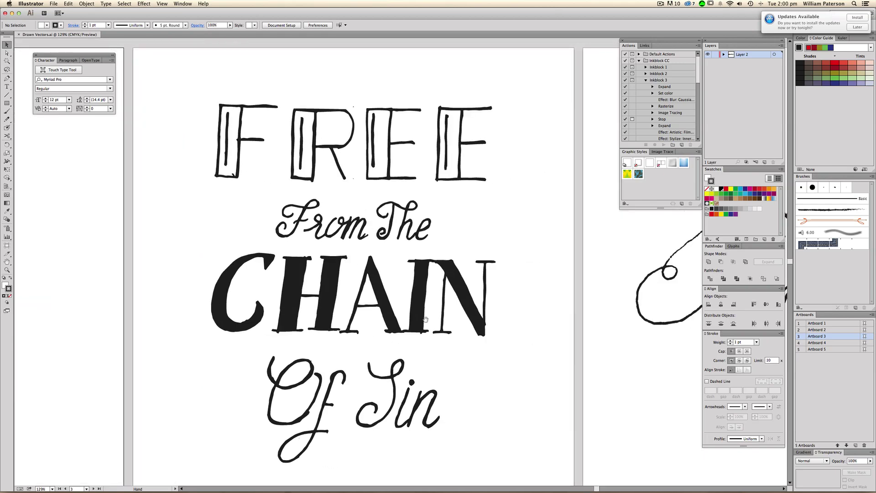
drag(457, 350, 474, 339)
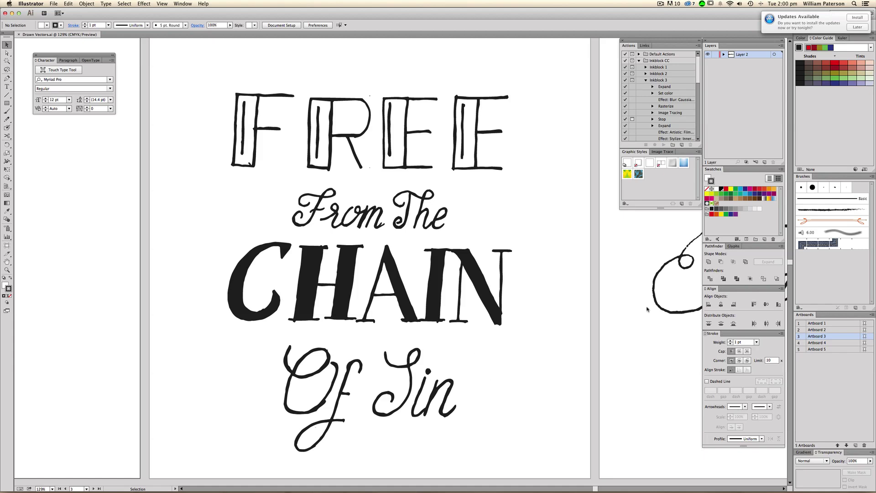
Step: Create a new 1000 × 1000 px document and bring the Will Scans folder forward
click(54, 4)
click(58, 13)
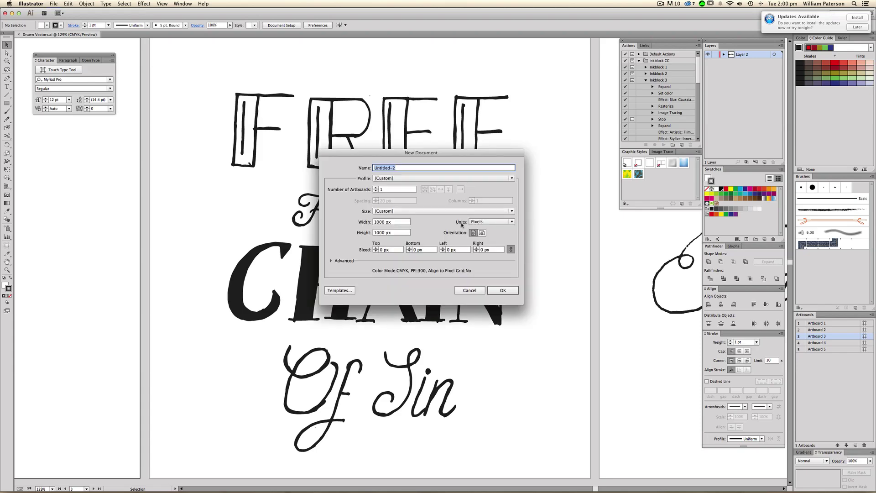
key(Return)
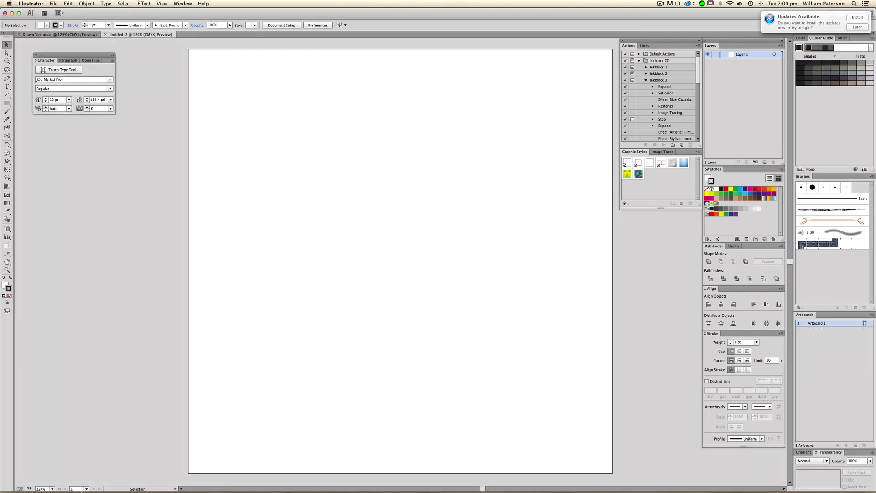
click(157, 480)
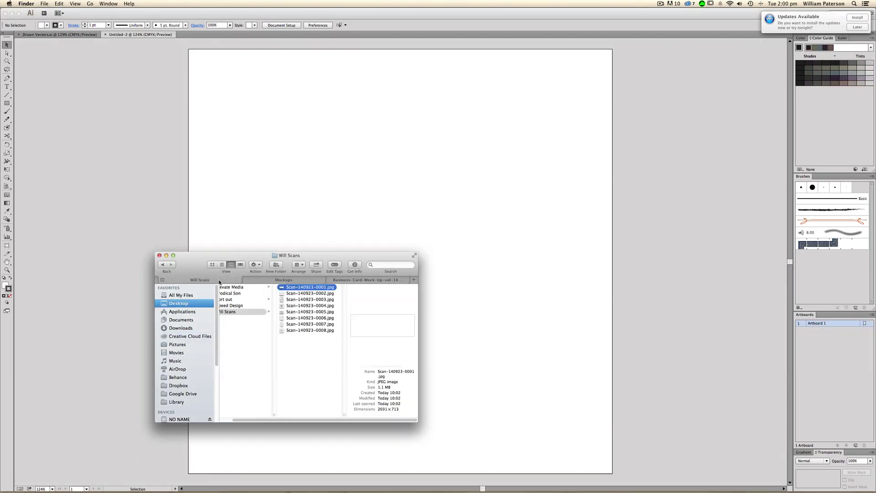
Step: Preview the Will Scans images and drag Scan-140923-0006.jpg, the oval O, onto the artboard
click(305, 295)
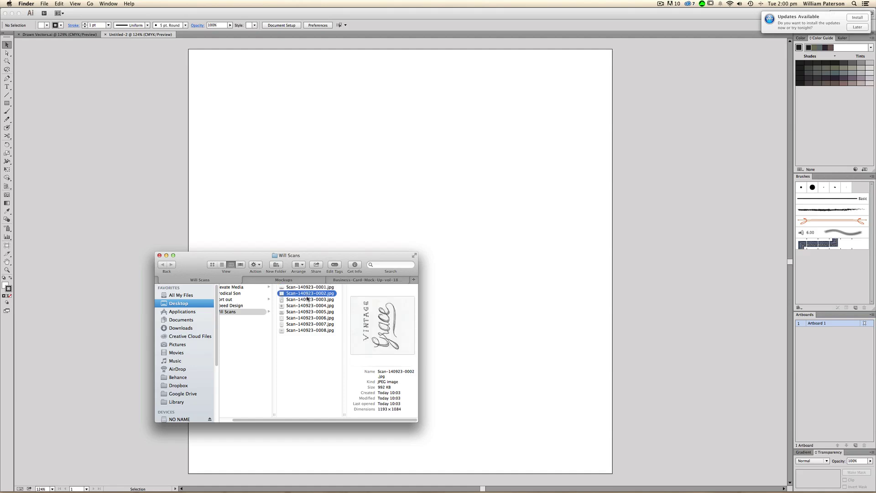
click(307, 299)
click(304, 287)
click(310, 294)
click(311, 300)
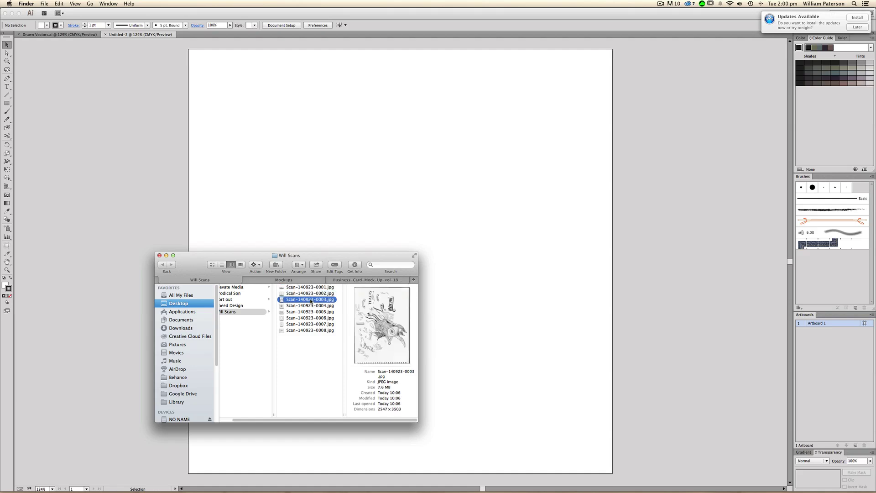
click(310, 306)
click(307, 313)
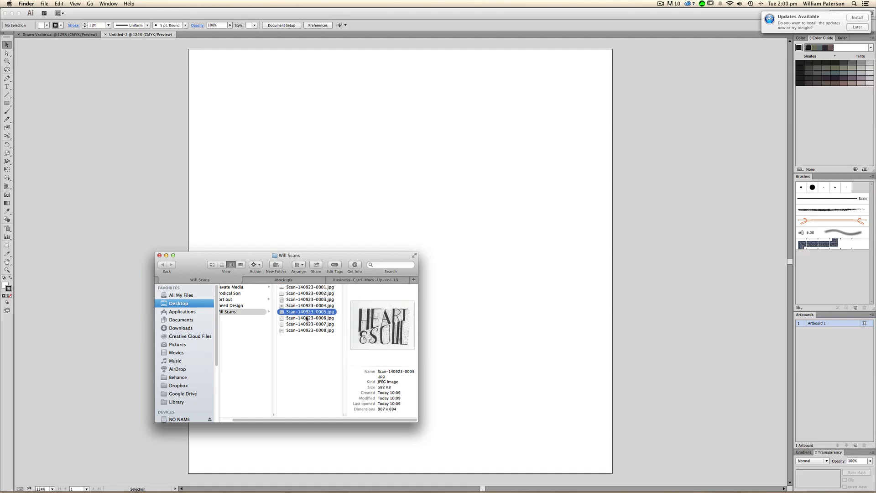
click(306, 317)
click(307, 323)
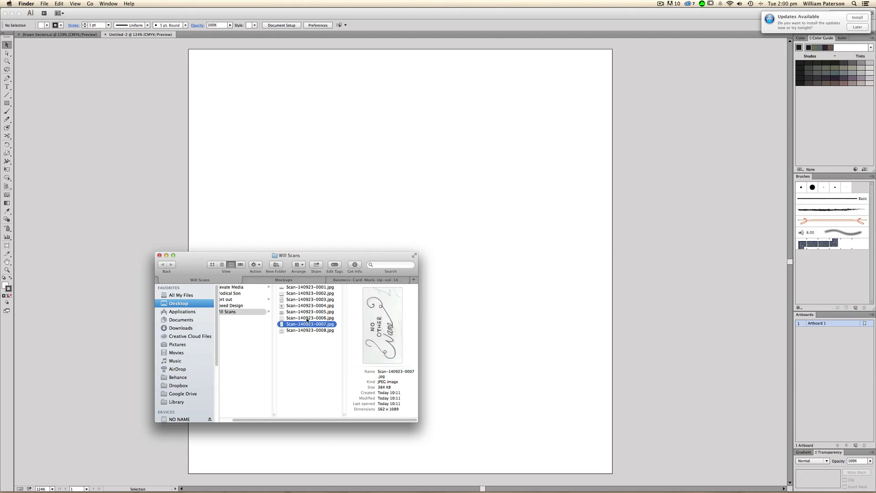
click(307, 318)
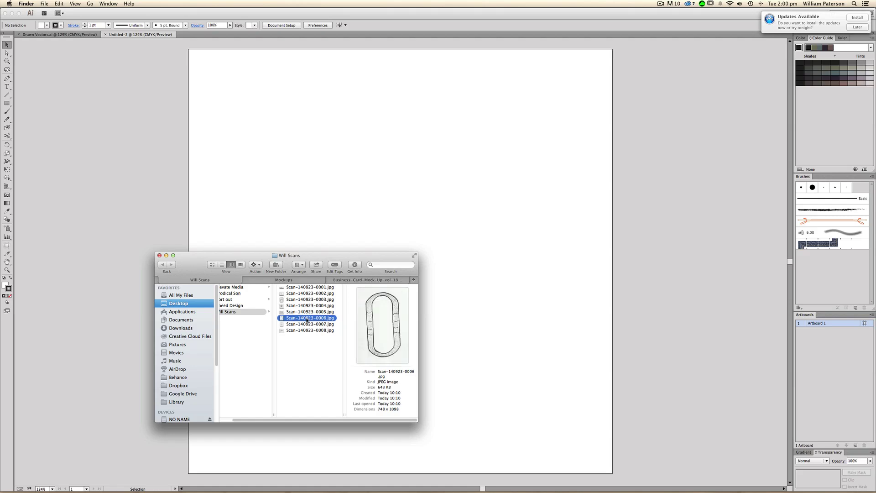
drag(307, 318, 405, 185)
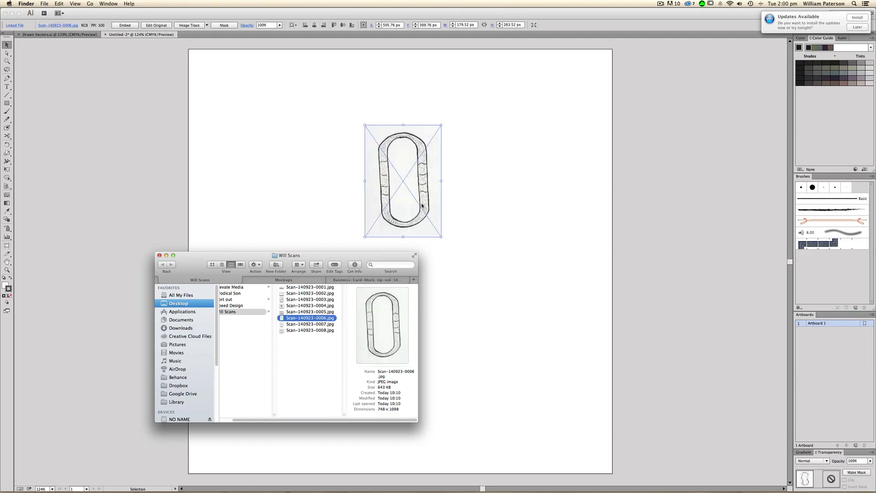
Step: Enlarge the placed O scan by its corner handle and shift it up and right
click(493, 196)
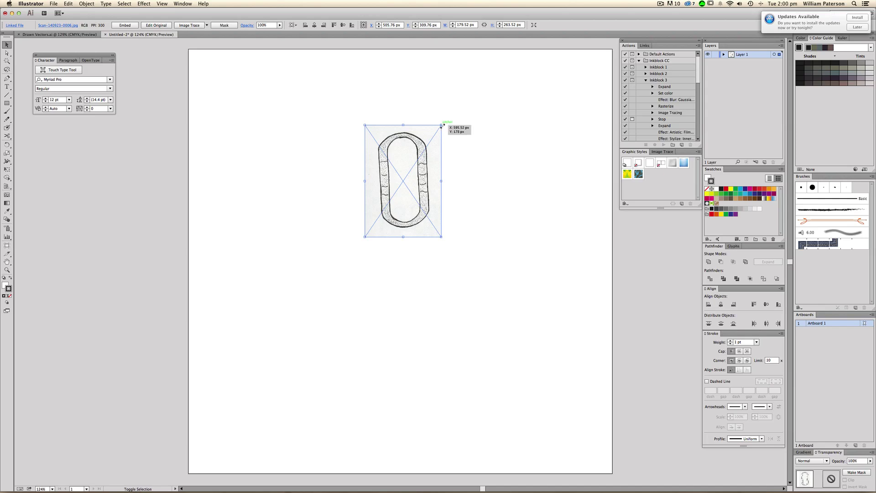
drag(441, 125, 495, 118)
click(491, 179)
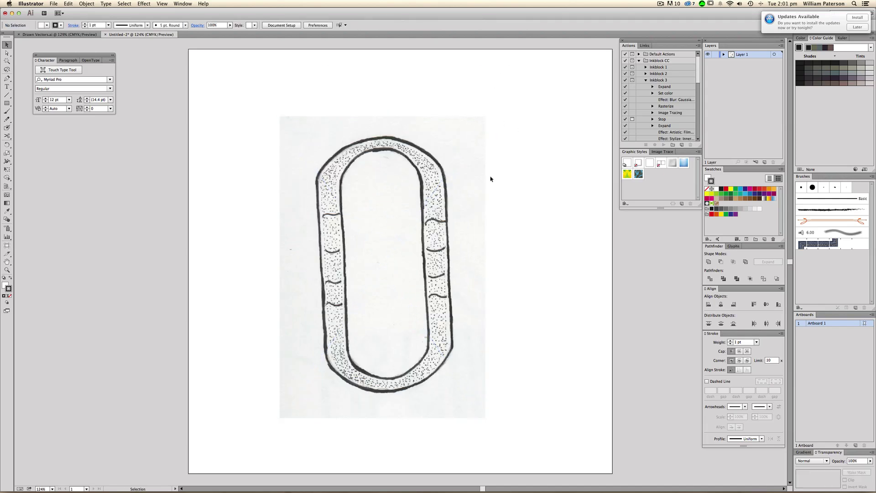
drag(457, 195, 475, 175)
Step: Reselect the O scan and nudge it into the middle of the artboard
click(554, 261)
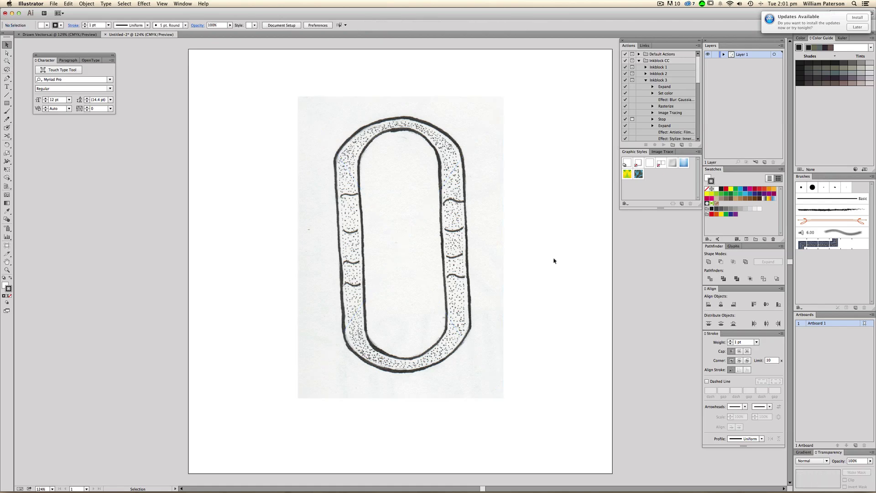
drag(536, 253, 422, 274)
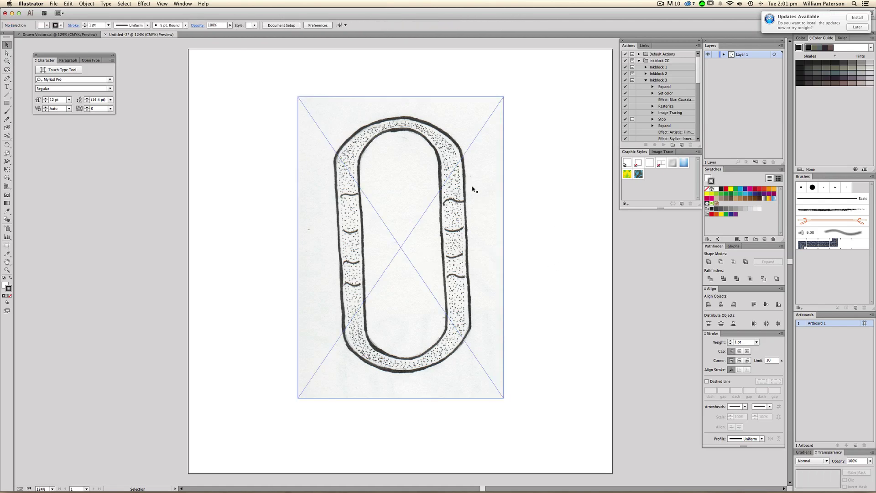
click(528, 189)
click(432, 162)
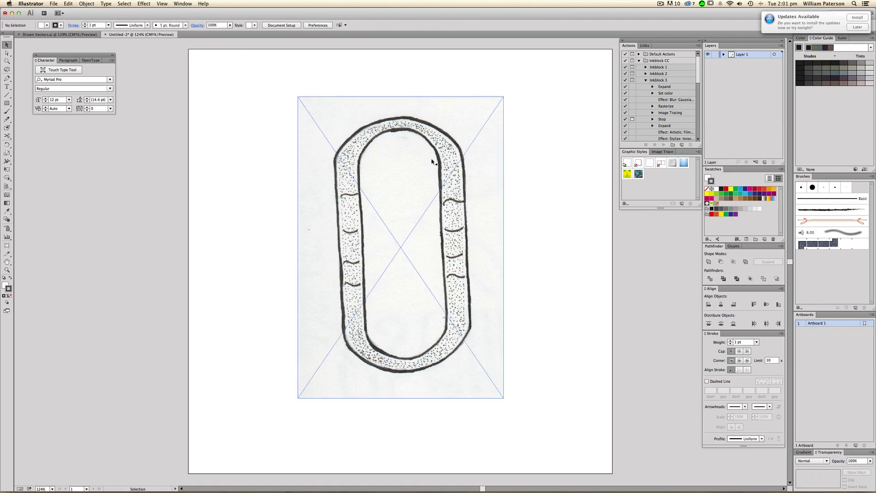
click(526, 227)
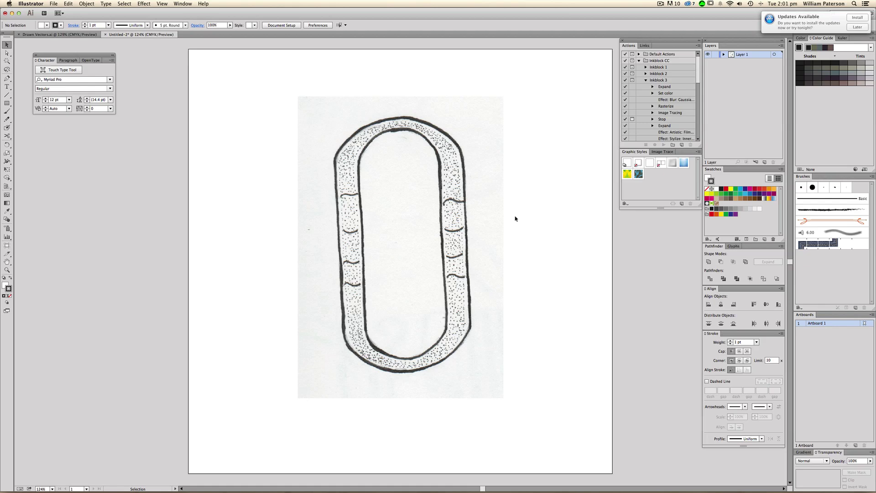
click(466, 213)
drag(463, 213, 465, 214)
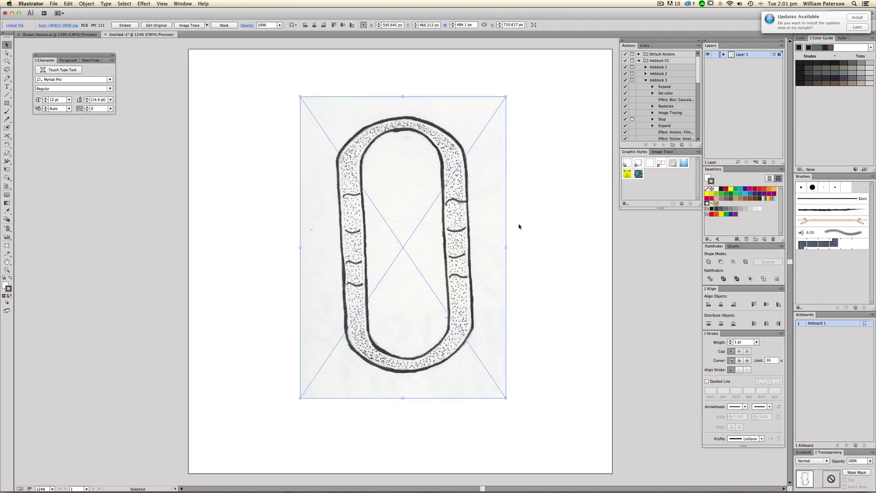
click(519, 226)
drag(559, 227, 400, 226)
click(187, 26)
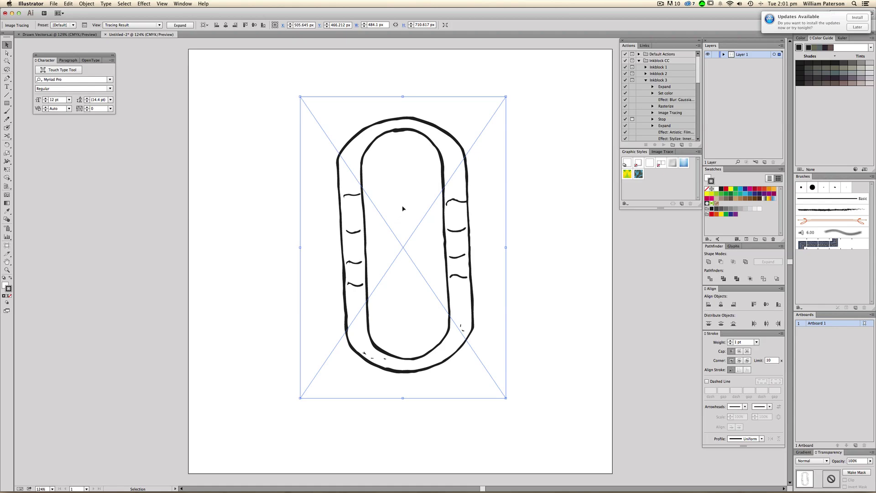
key(a)
key(super+z)
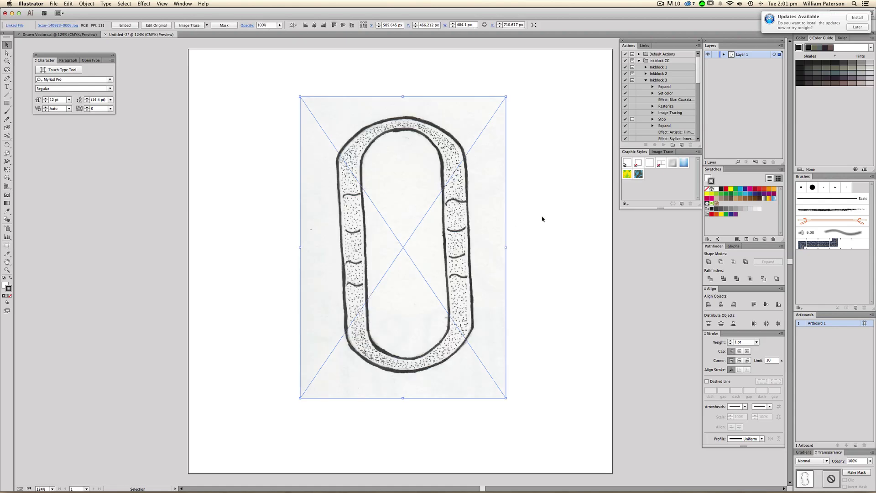
click(207, 25)
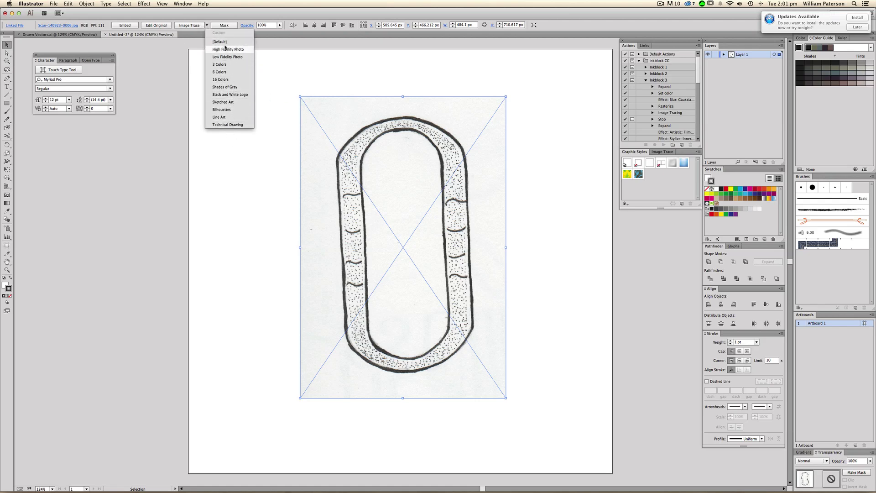
click(228, 150)
Step: Rotate the placed scan about 3° with Free Transform so the O stands upright
click(303, 120)
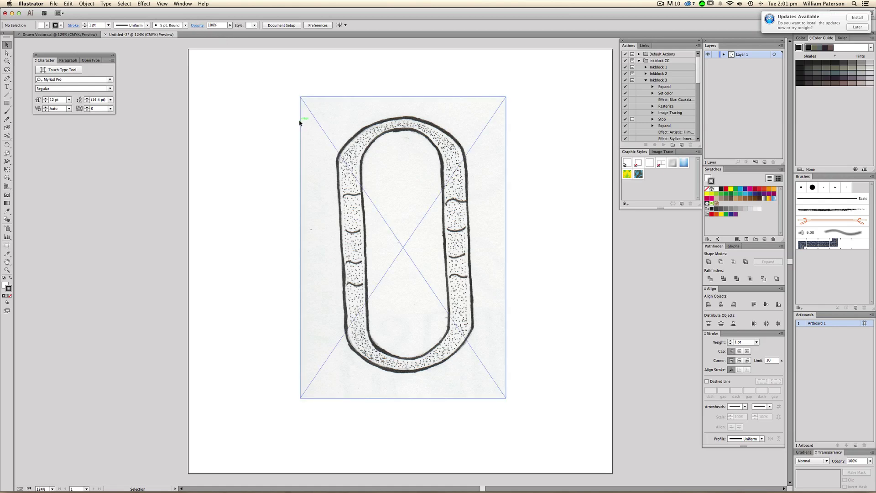
drag(267, 102, 372, 139)
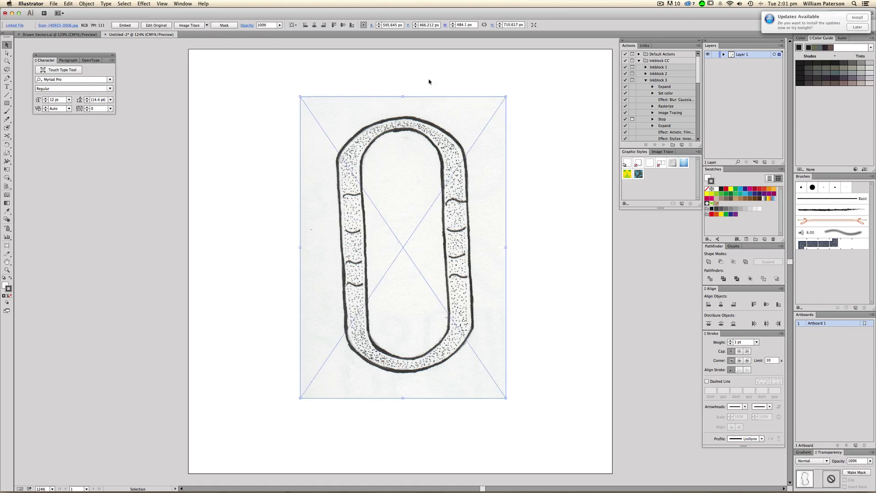
mouse_move(429, 77)
mouse_down()
mouse_move(410, 141)
mouse_move(580, 168)
mouse_up()
key(e)
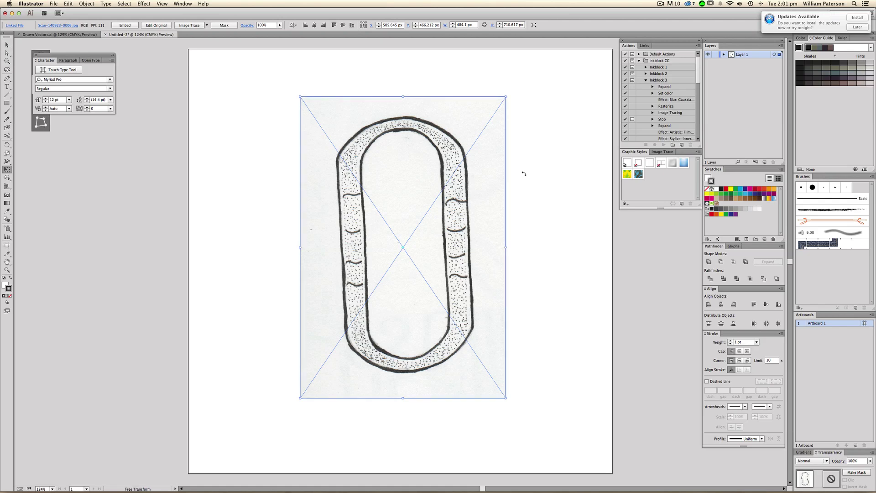
drag(524, 173, 524, 181)
key(v)
click(524, 183)
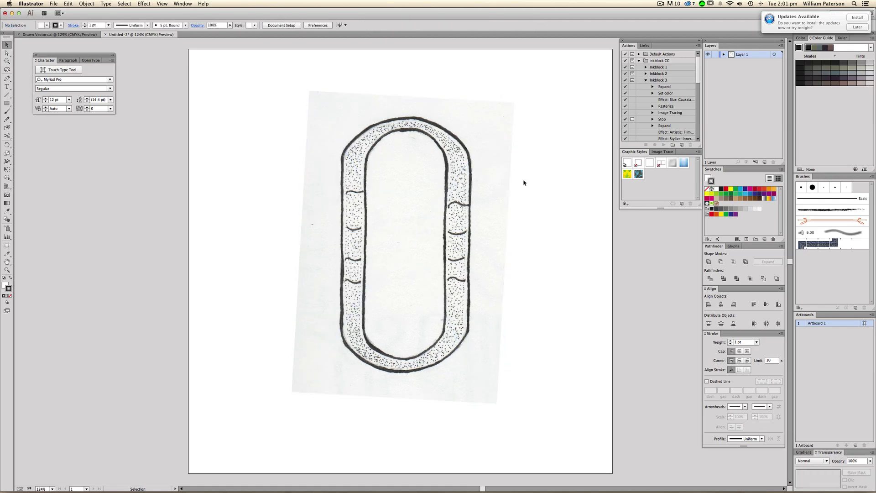
Step: Show the rulers, check alignment with a temporary vertical guide, then reselect the scan
click(421, 231)
click(543, 377)
click(403, 275)
key(super+r)
click(256, 240)
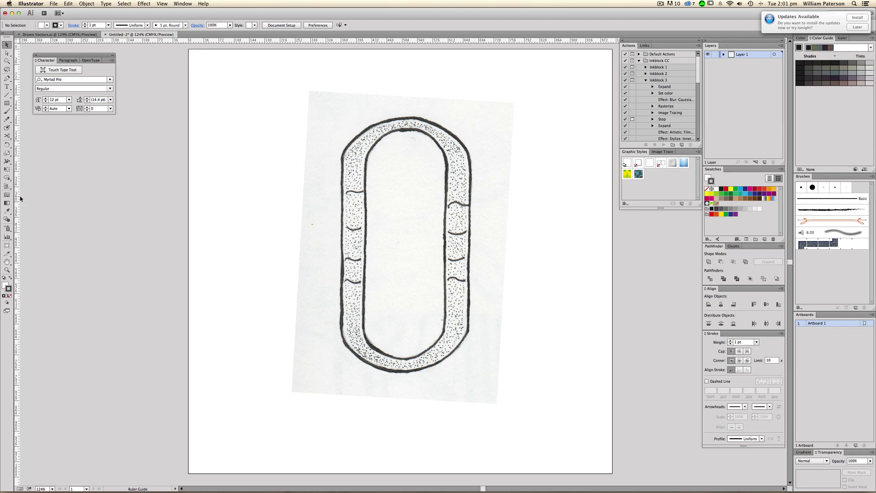
mouse_move(20, 199)
mouse_down()
mouse_move(315, 208)
mouse_move(401, 192)
mouse_move(469, 198)
mouse_up()
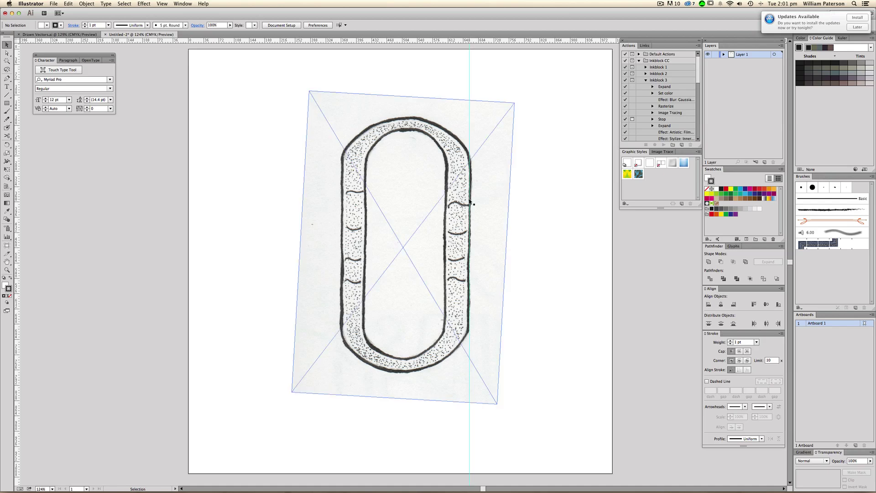
key(super+z)
mouse_move(566, 167)
mouse_down()
mouse_move(467, 126)
mouse_move(413, 187)
mouse_up()
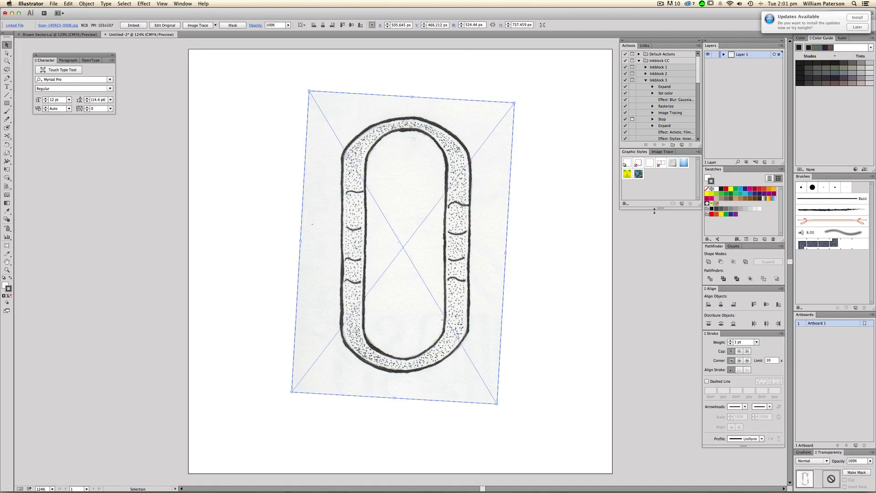
Step: Float the Image Trace panel beside the artwork and expand its Advanced options
click(182, 3)
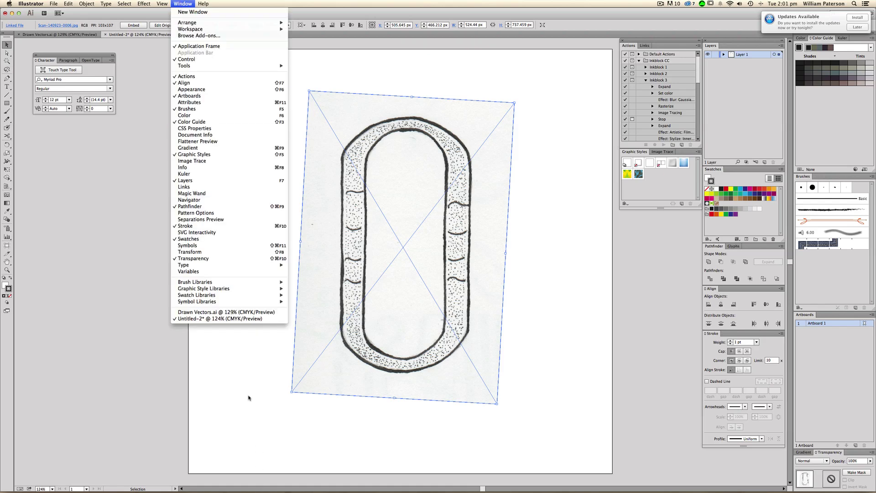
click(182, 161)
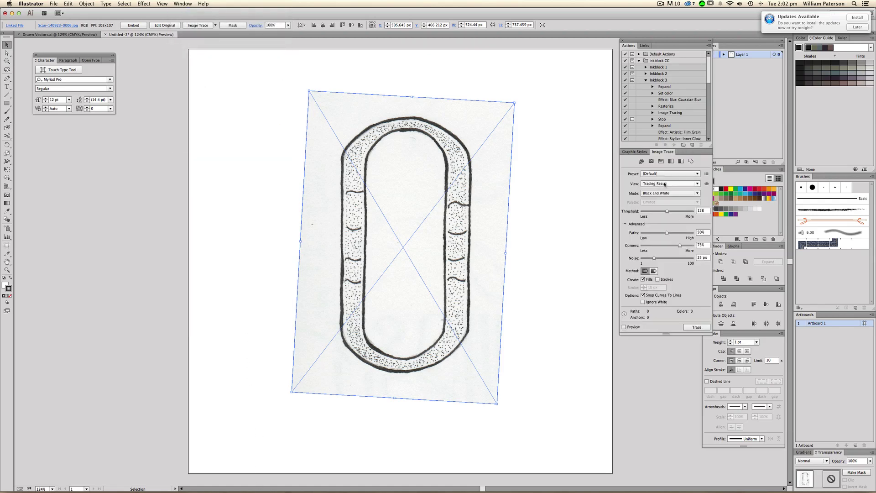
drag(670, 145, 547, 96)
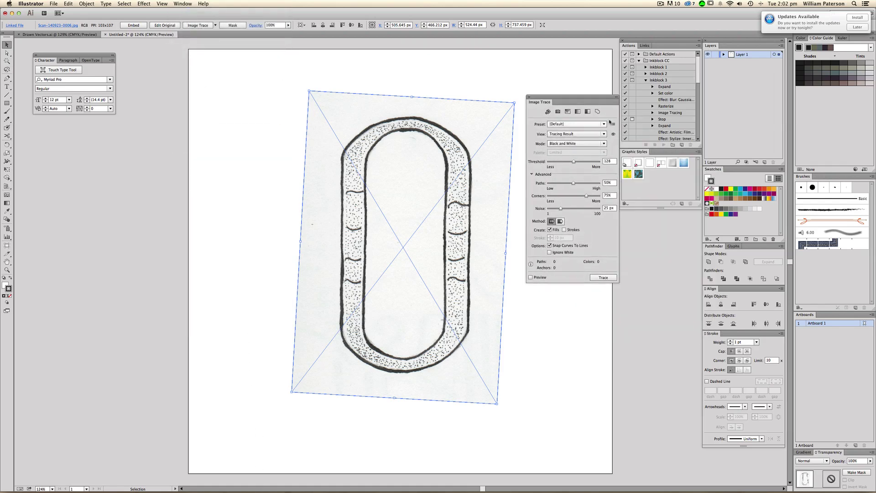
drag(646, 41, 713, 61)
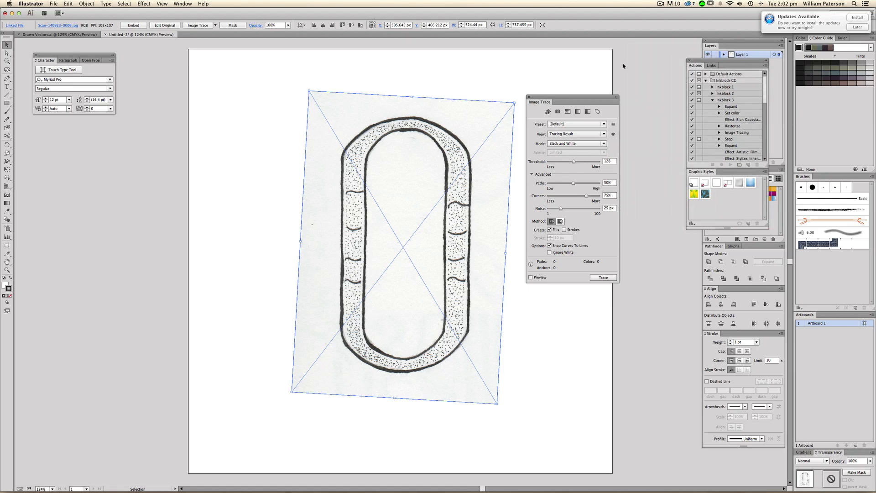
drag(575, 98, 584, 94)
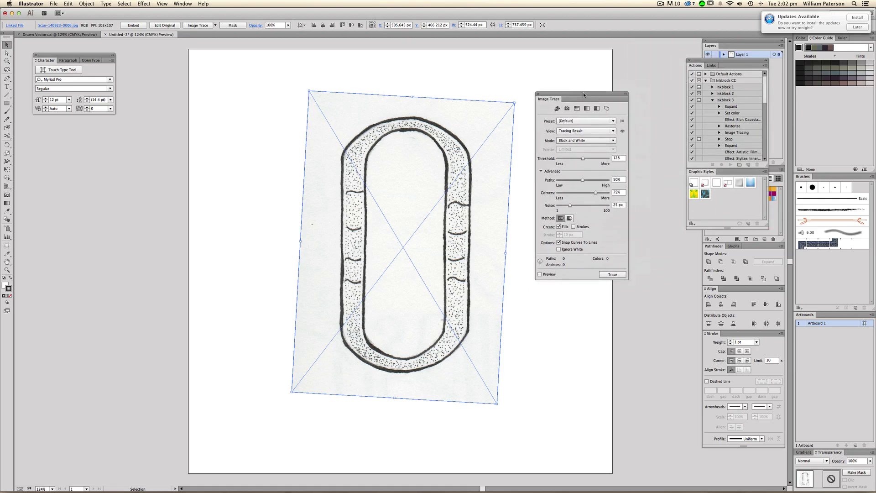
click(541, 171)
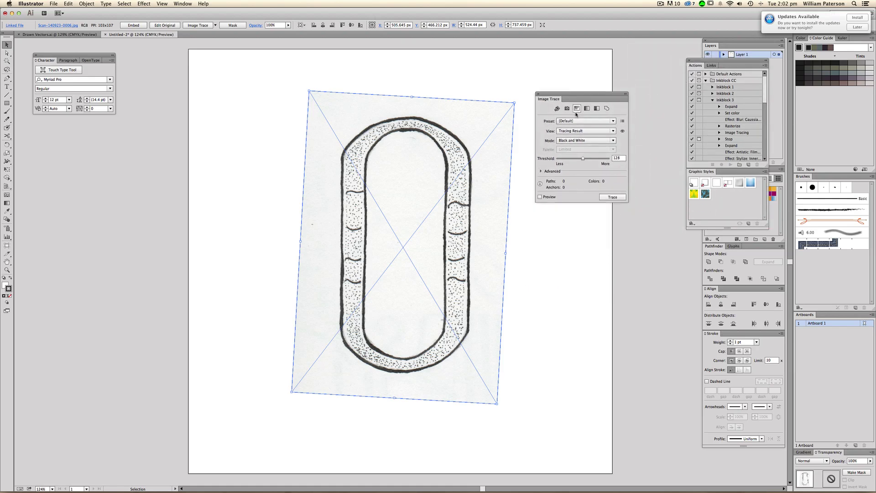
click(541, 171)
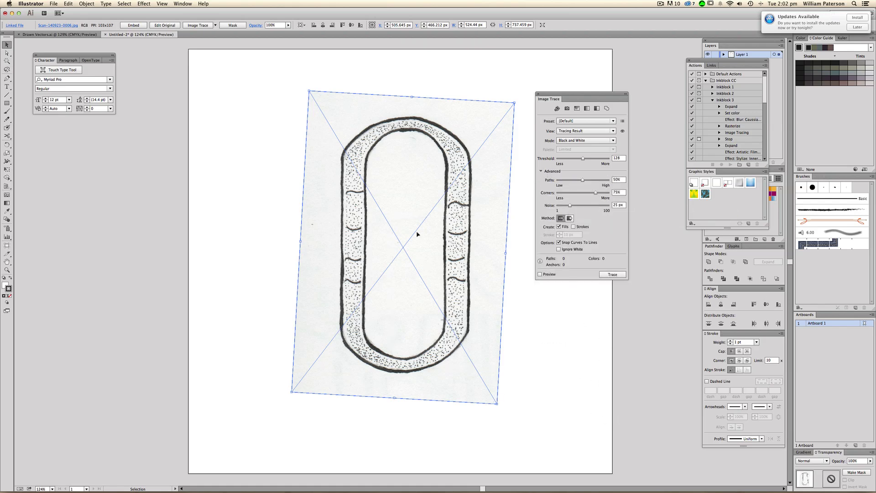
Step: Select the O scan and preview the trace, lowering the Threshold to 38 and raising it again
mouse_move(417, 293)
mouse_down()
mouse_move(384, 288)
mouse_move(429, 298)
mouse_up()
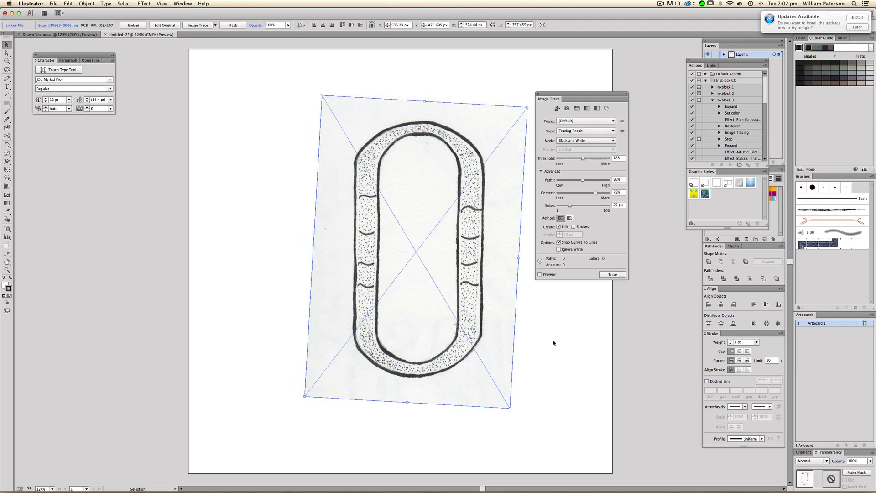
drag(423, 329, 417, 315)
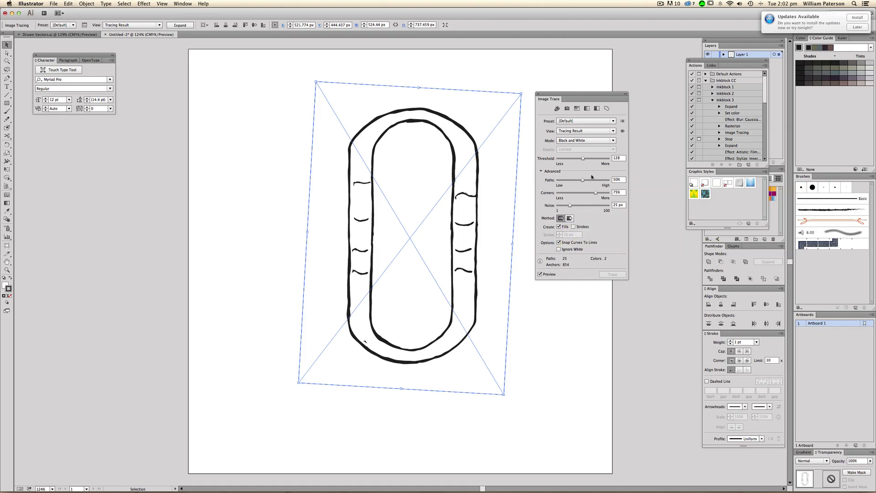
drag(582, 159, 565, 159)
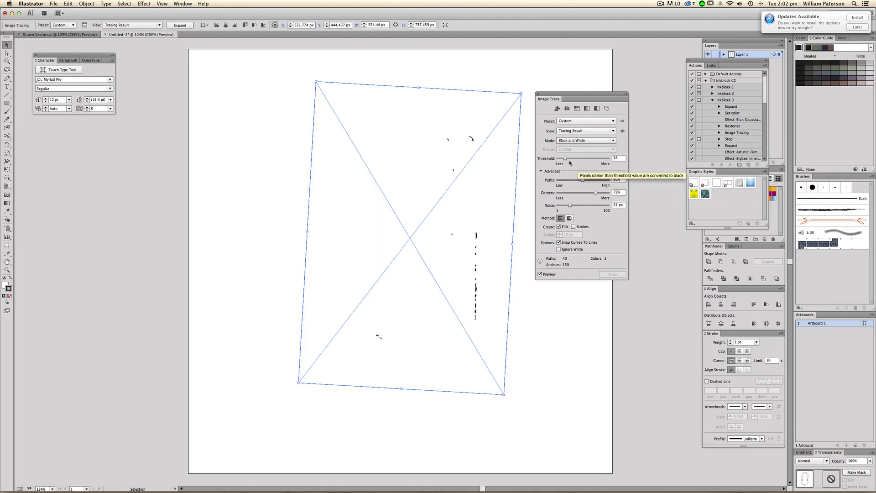
mouse_move(568, 160)
mouse_down()
mouse_move(604, 161)
mouse_move(597, 160)
mouse_up()
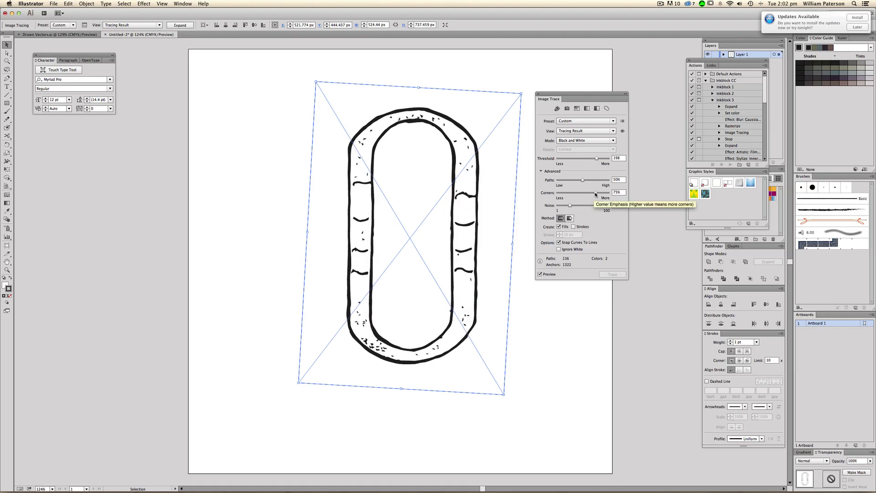
Step: Set Corners to 0%, Paths to 87% and Noise to 1 px, and turn on Ignore White
drag(595, 193, 554, 195)
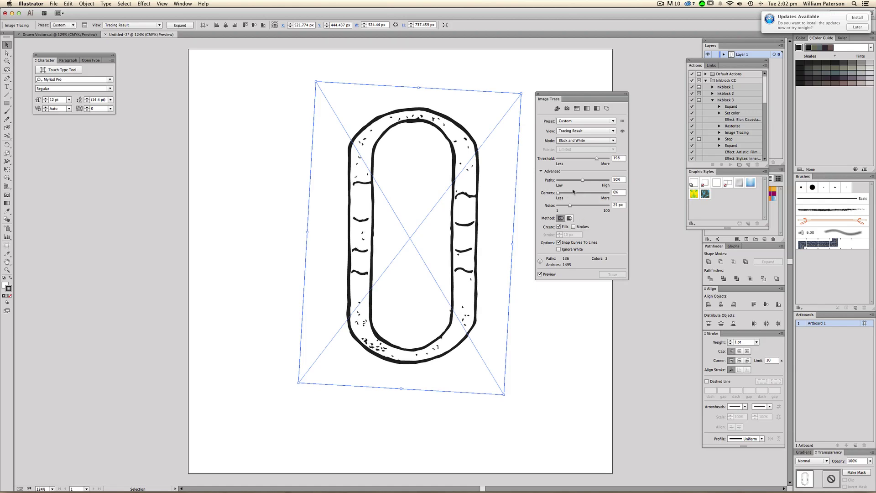
drag(583, 181, 602, 181)
drag(570, 206, 555, 206)
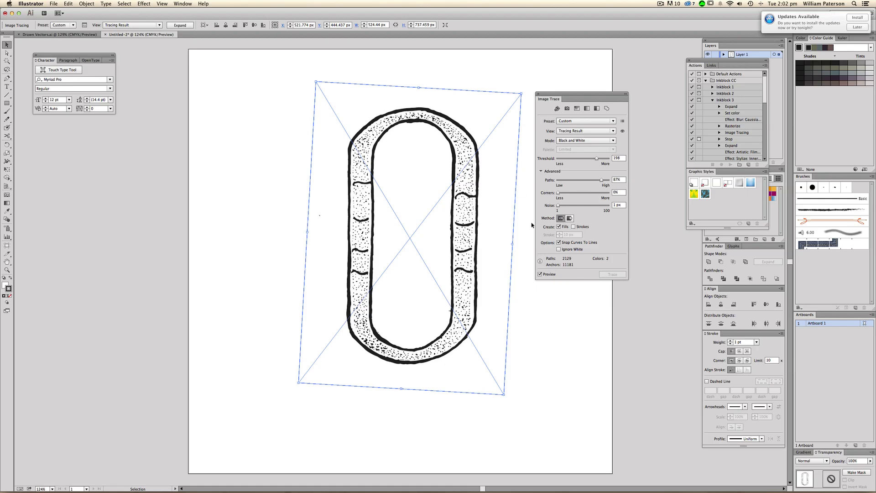
click(558, 206)
click(558, 250)
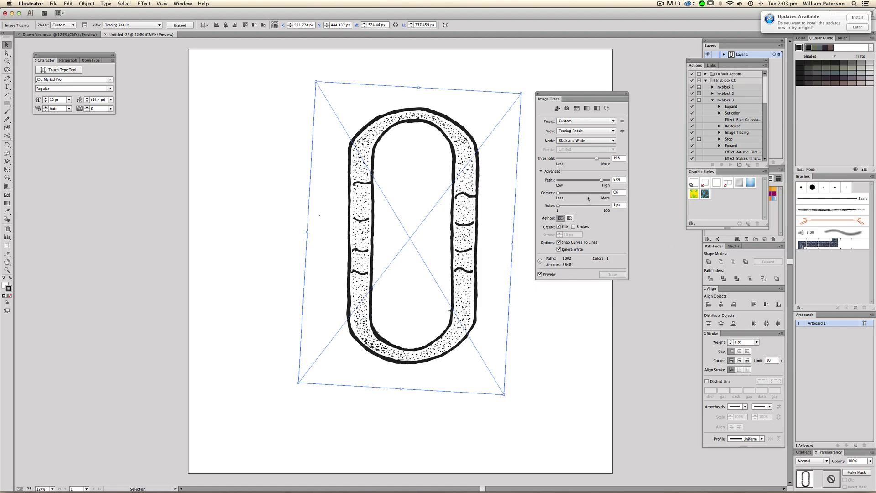
Step: Fine-tune the Threshold through 85, 189 and 151, and readjust Corners
mouse_move(597, 158)
mouse_down()
mouse_move(575, 158)
mouse_move(588, 159)
mouse_up()
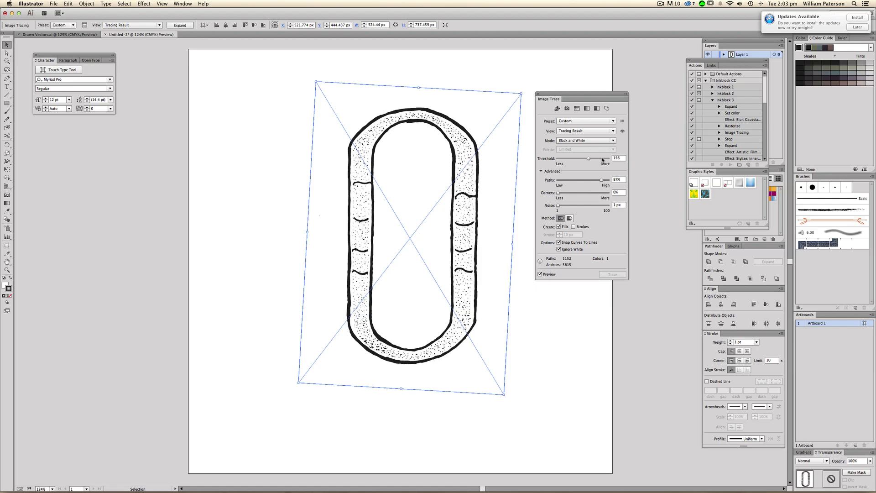
click(595, 159)
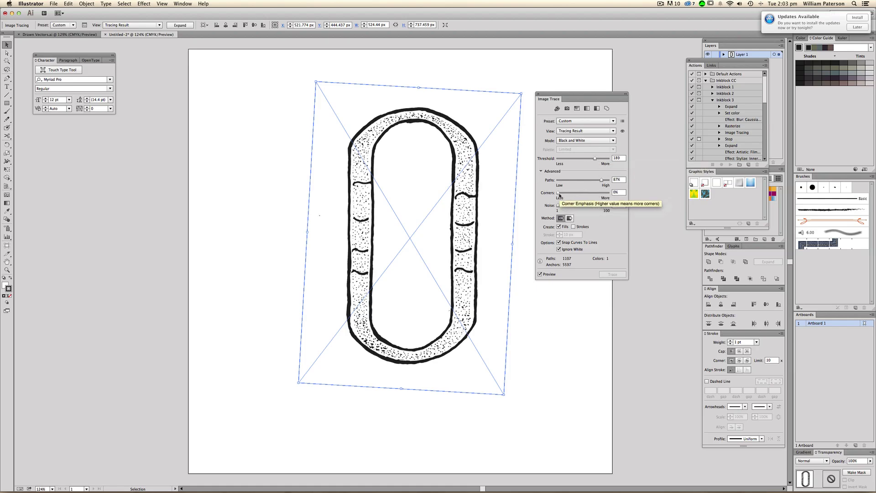
mouse_move(559, 193)
mouse_down()
mouse_move(581, 193)
mouse_move(558, 194)
mouse_up()
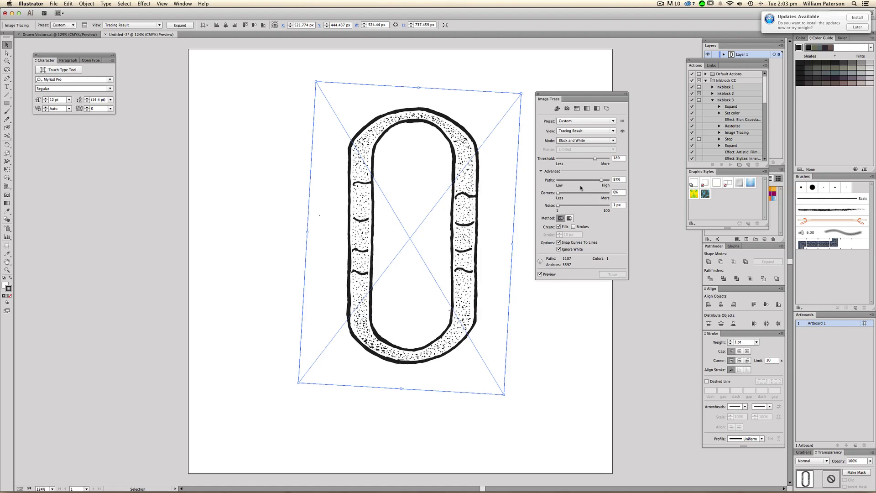
drag(591, 162, 588, 162)
Step: Expand the O trace into editable vector paths and select the resulting group
click(173, 26)
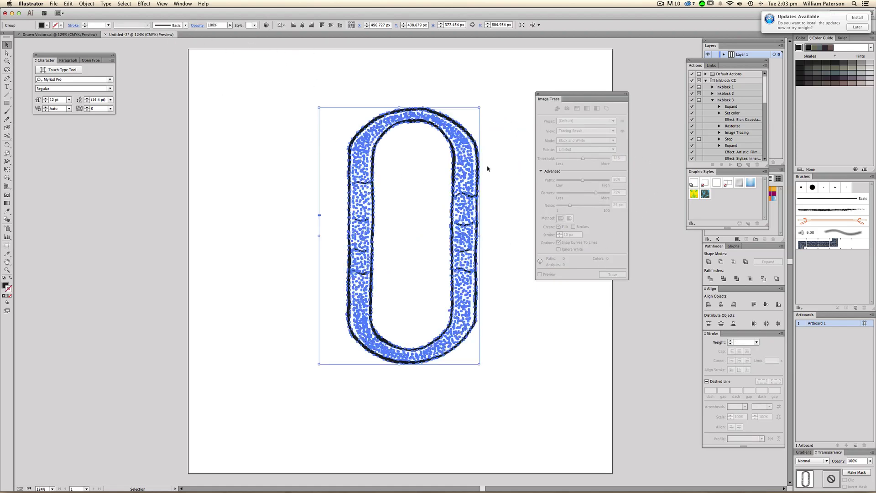
click(409, 166)
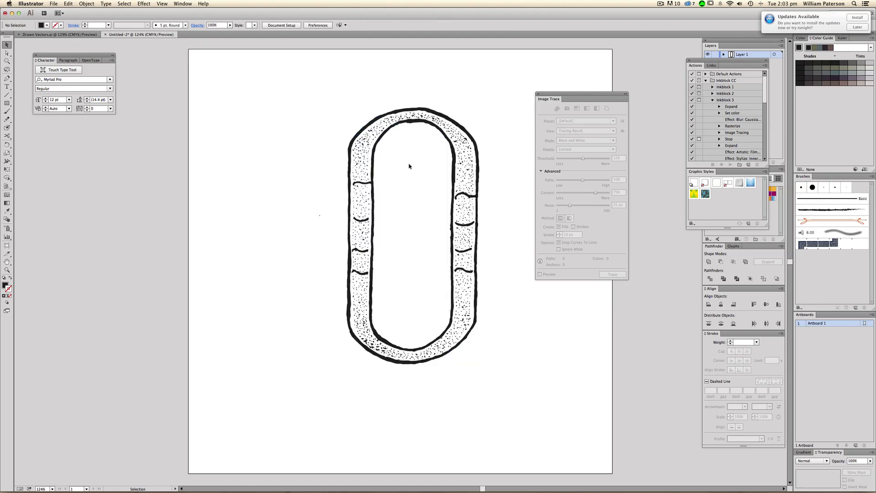
click(454, 194)
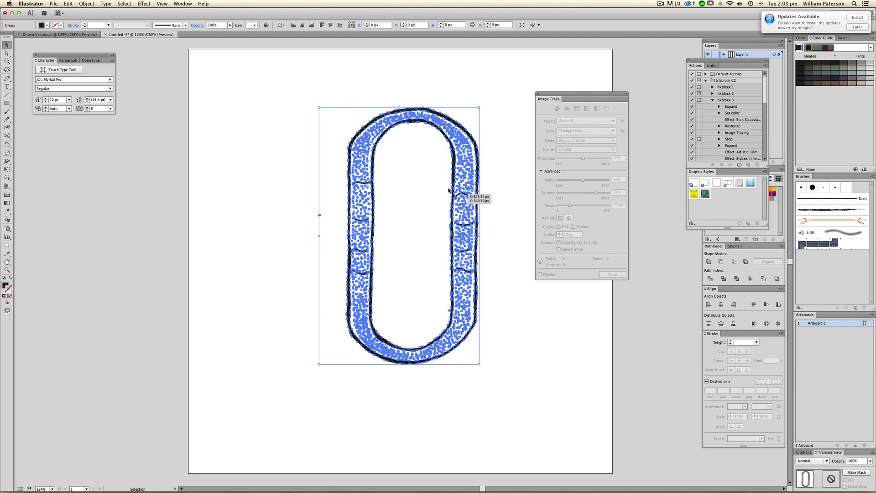
click(475, 89)
click(440, 118)
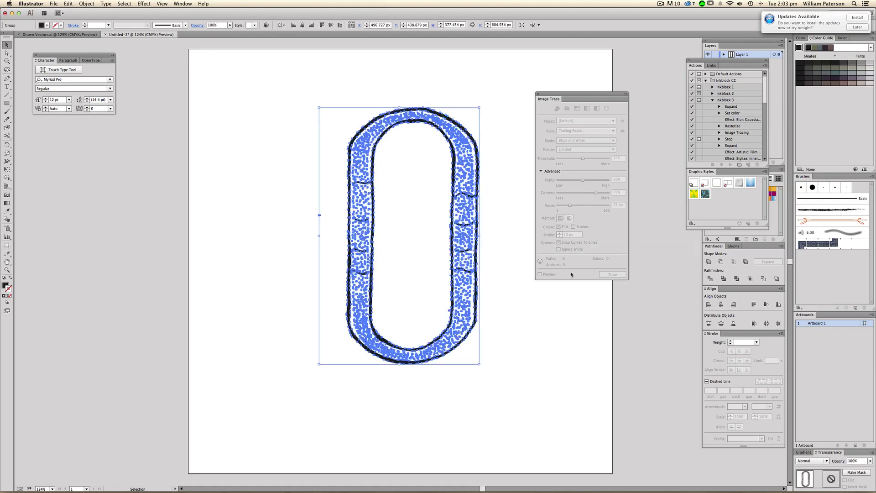
click(493, 169)
click(466, 175)
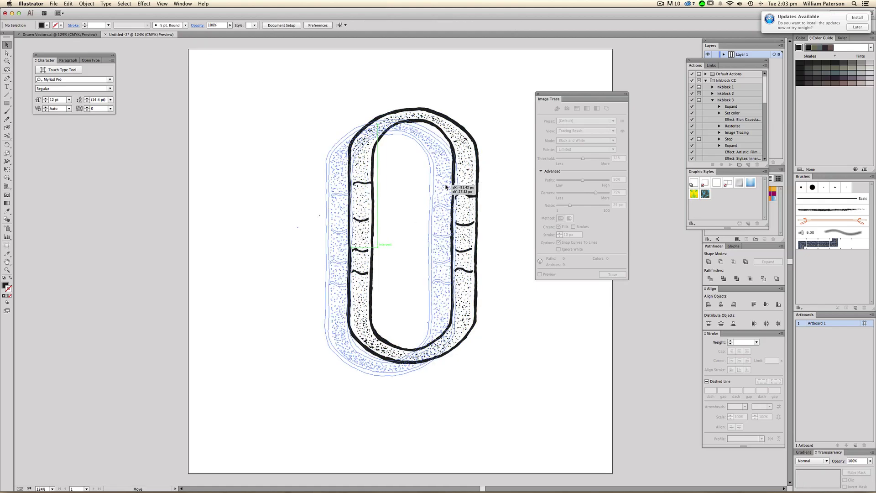
key(a)
key(v)
click(483, 168)
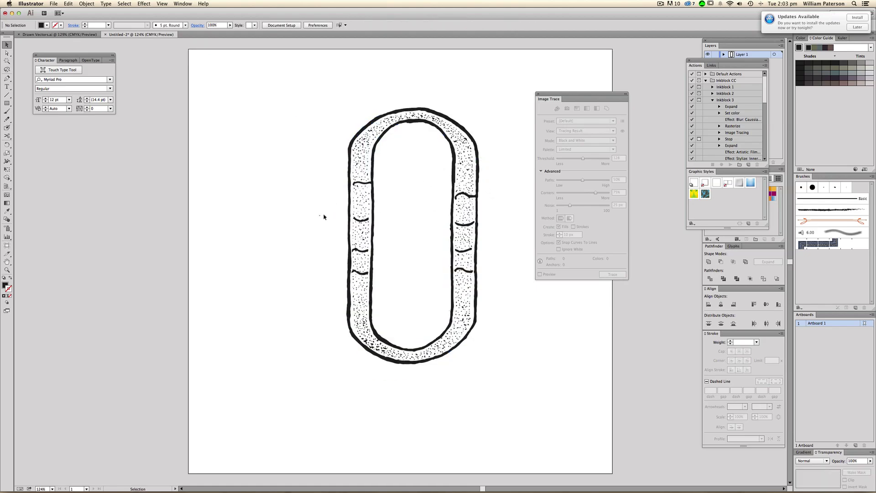
click(355, 213)
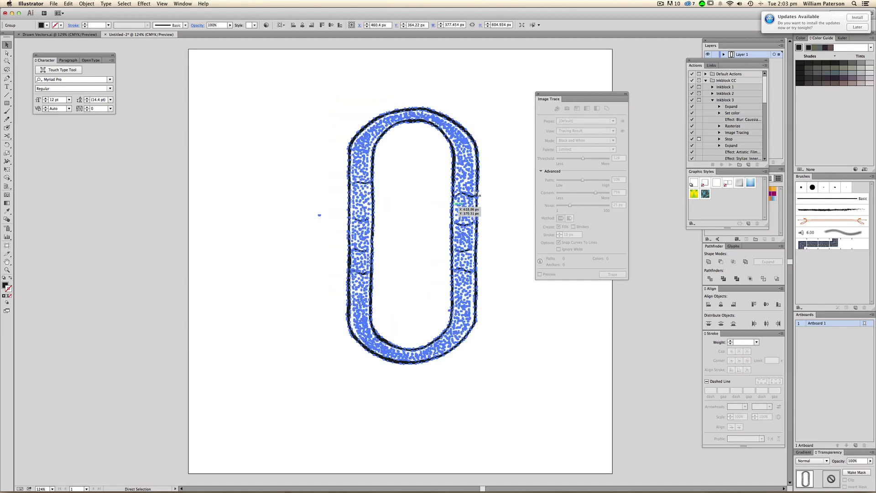
Step: Try scaling the O up, undo it, then delete the whole O group
key(super+h)
key(super+h)
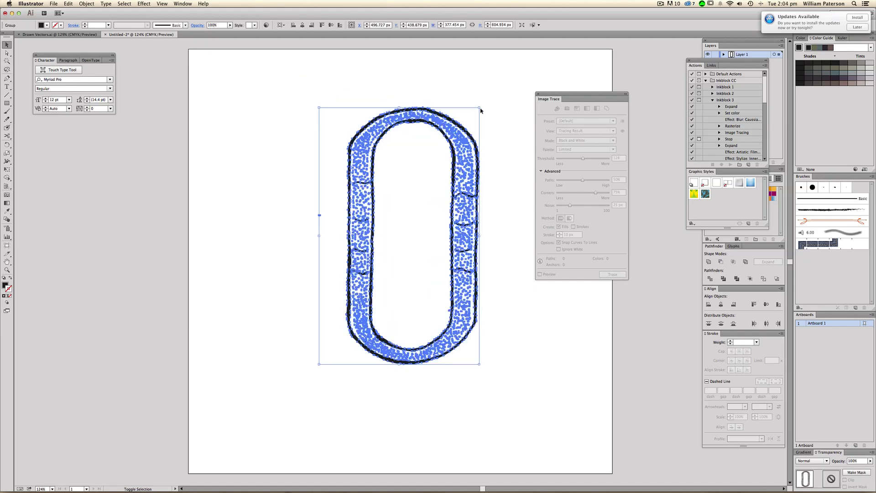
drag(479, 108, 514, 52)
click(522, 77)
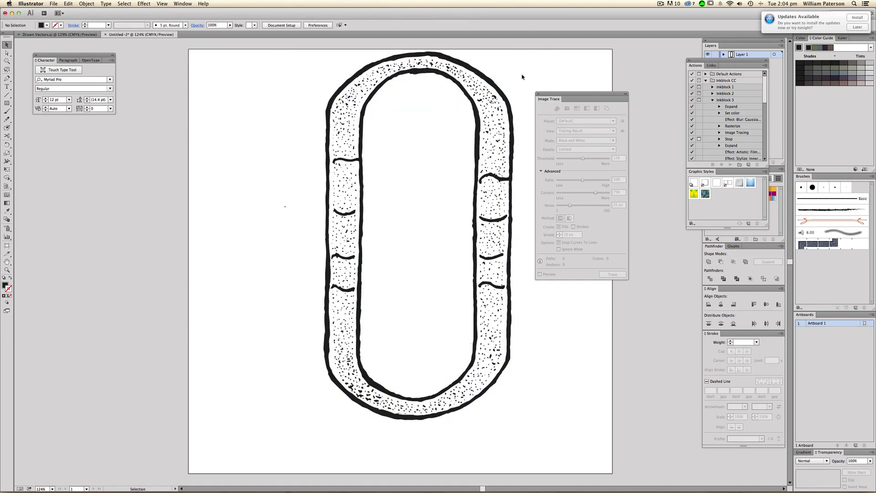
key(super+z)
click(465, 93)
drag(475, 96, 354, 244)
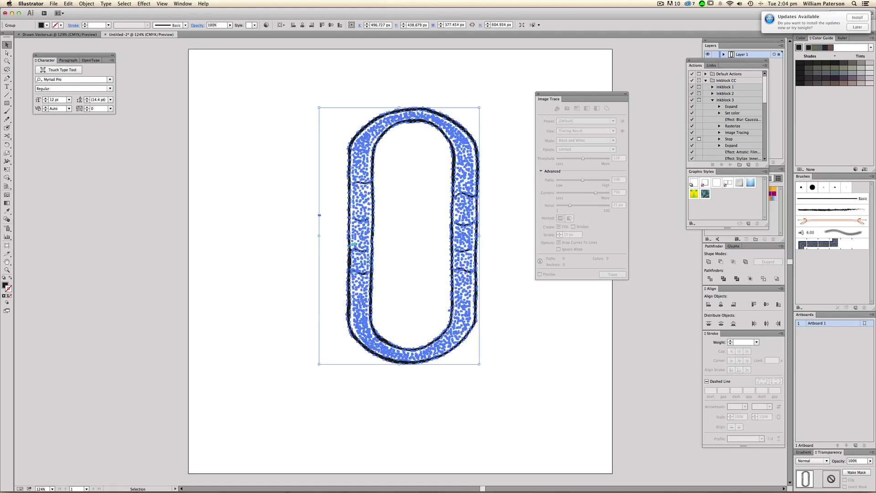
key(Delete)
Step: Browse the Will Scans folder and drag Scan-140923-0004.jpg, the splash U, onto the artboard
click(135, 479)
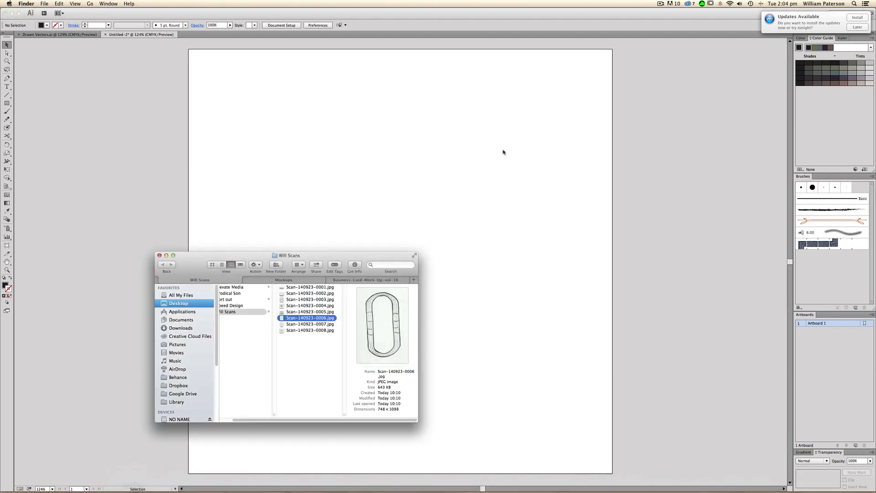
drag(359, 259, 362, 181)
click(298, 235)
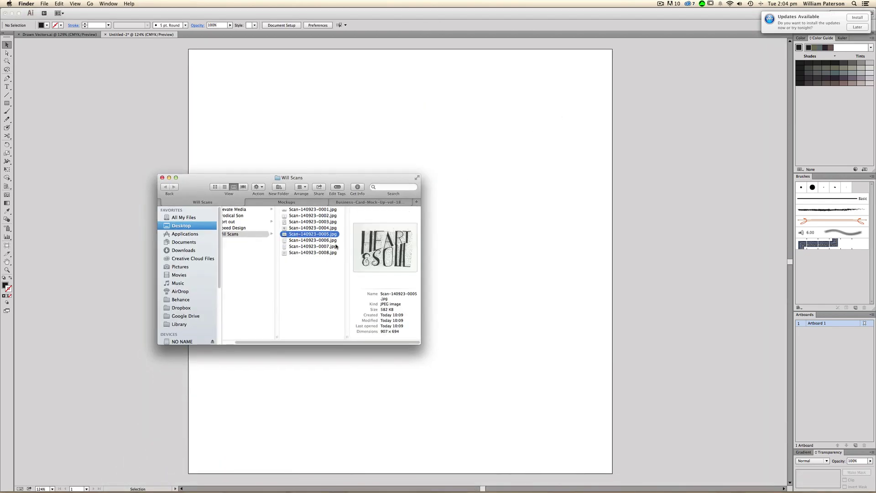
click(308, 228)
click(308, 222)
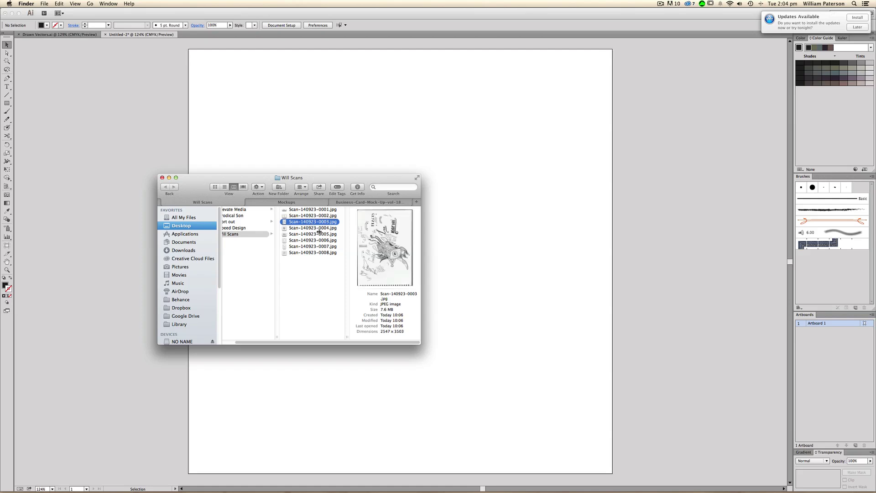
click(311, 227)
drag(310, 227, 405, 245)
Step: Enlarge the splash U scan, centre it on the artboard, and trace it in black and white
click(566, 197)
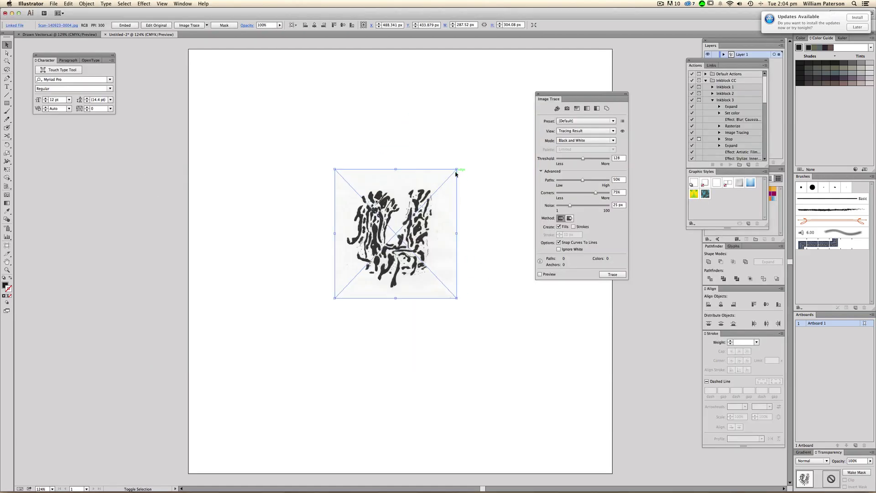
drag(457, 170, 533, 111)
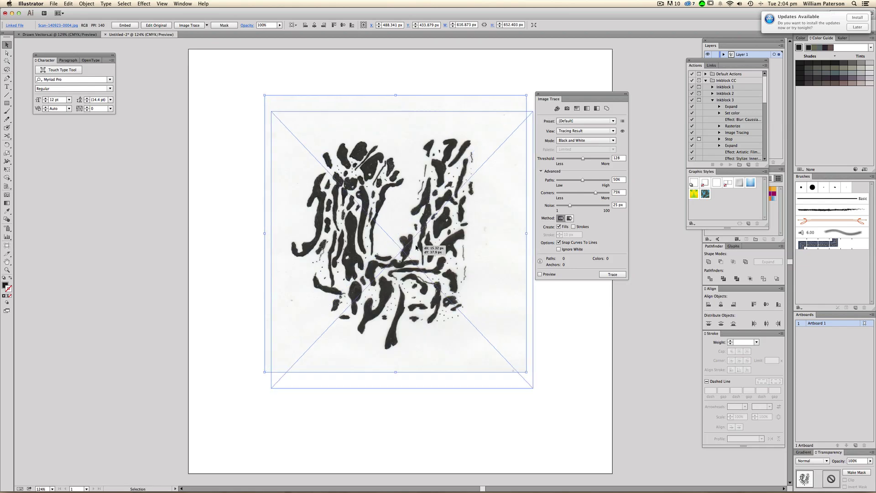
drag(497, 324, 493, 306)
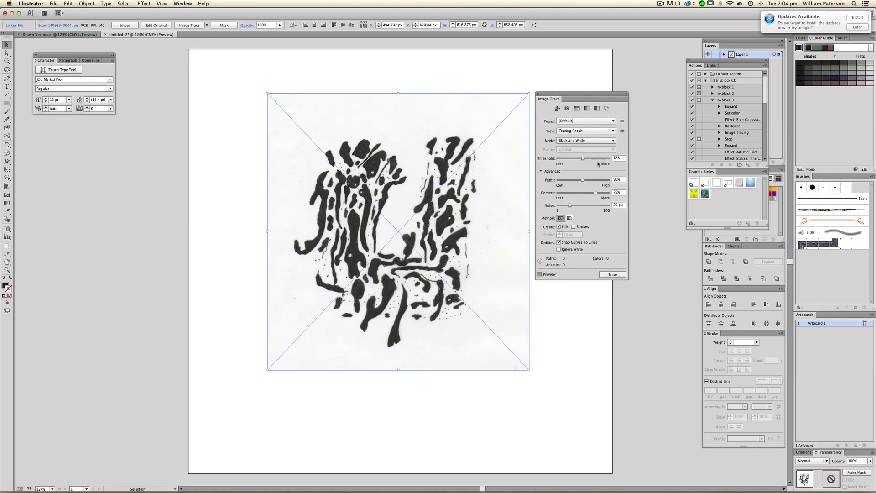
click(612, 274)
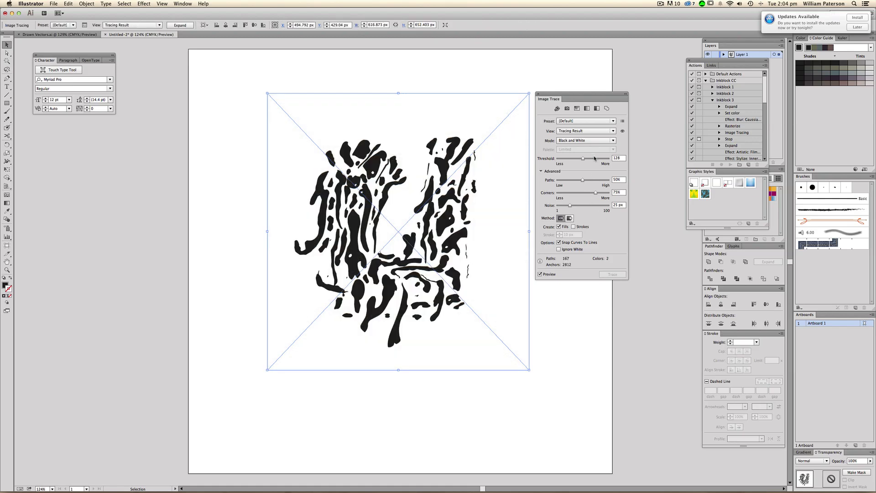
Step: Lower Threshold to 73 and set Paths to 100%, Corners to 0% and Noise to 1 px
drag(583, 160, 572, 160)
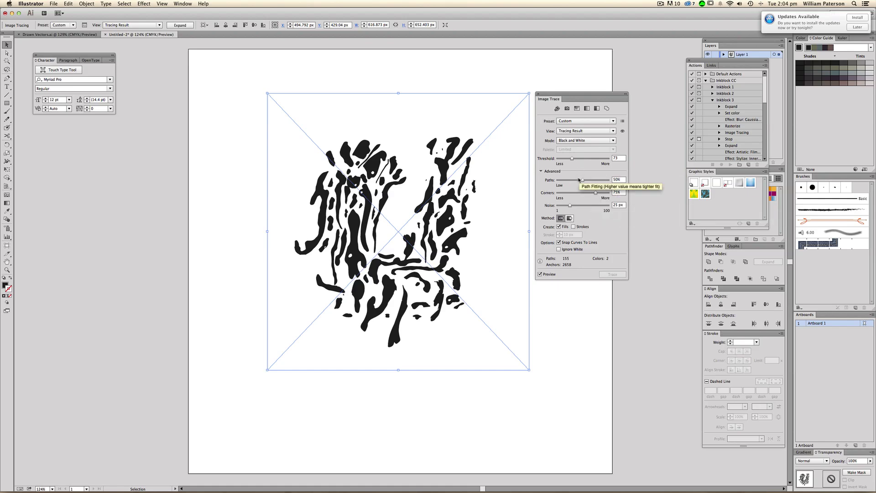
drag(582, 180, 606, 185)
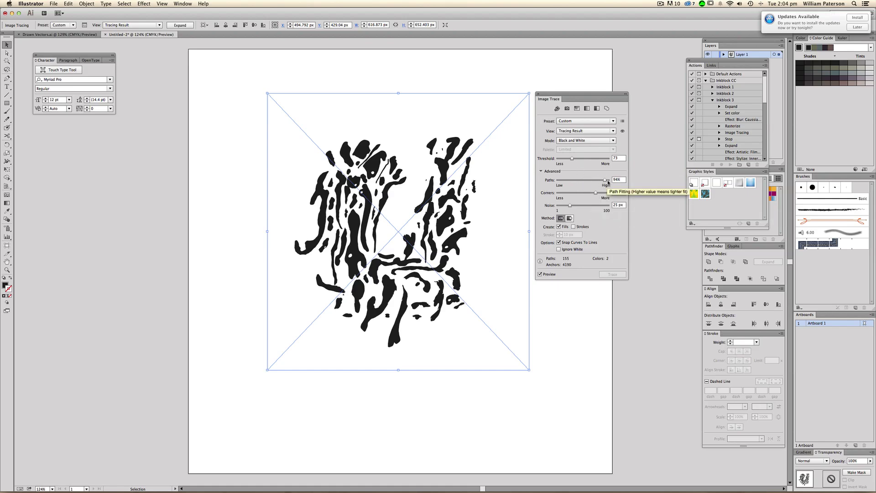
drag(608, 183, 613, 182)
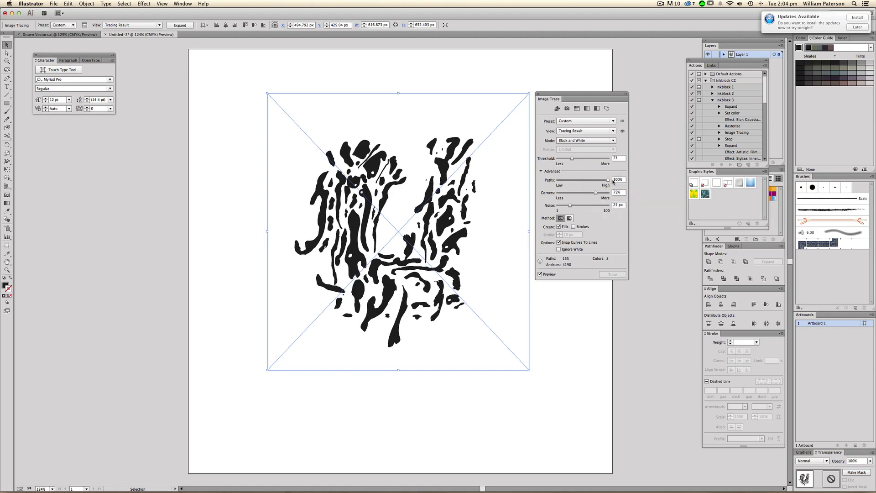
click(566, 194)
drag(566, 193, 556, 193)
drag(564, 207, 557, 207)
Step: Settle the trace Threshold at 50 after trying 31 and 40
drag(572, 159, 566, 160)
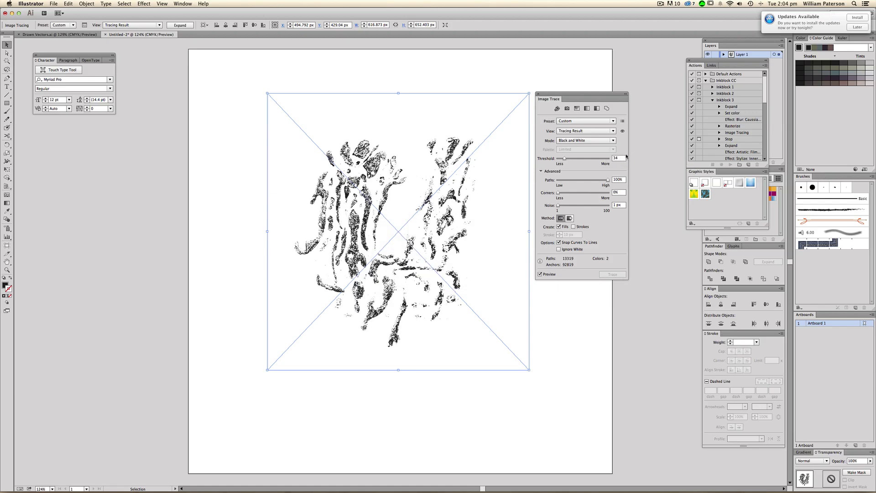
click(618, 158)
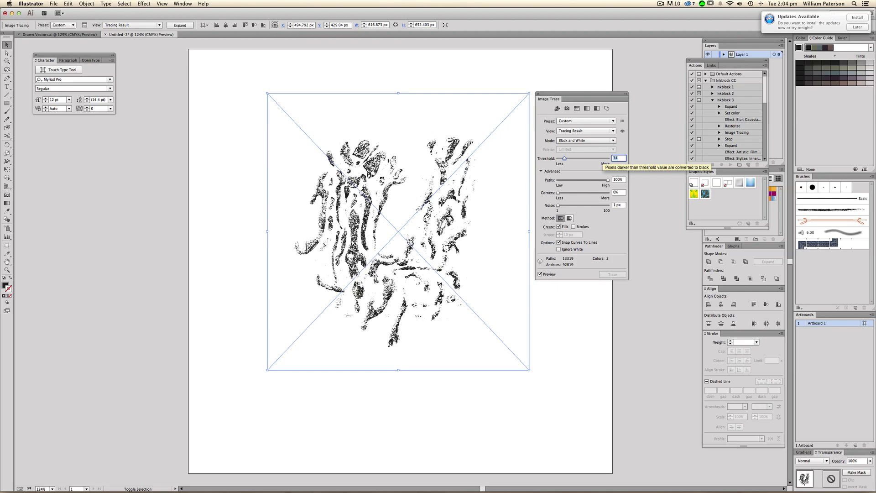
text(40)
key(Return)
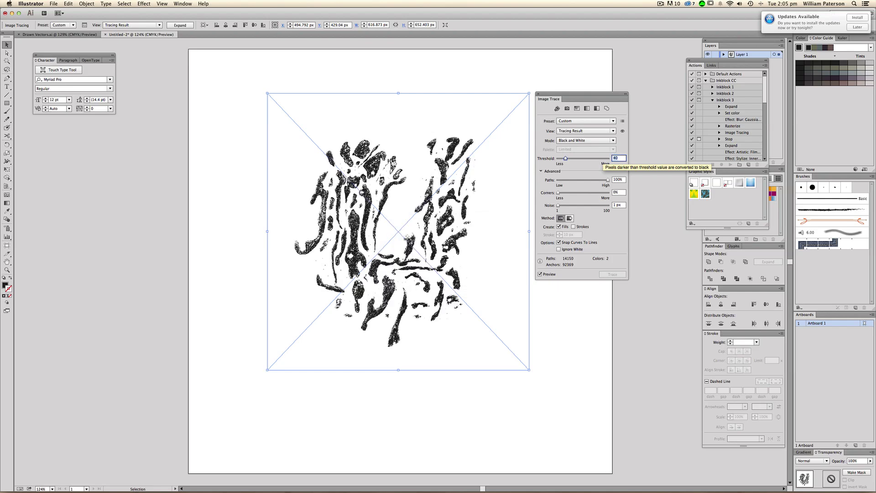
text(50)
key(Return)
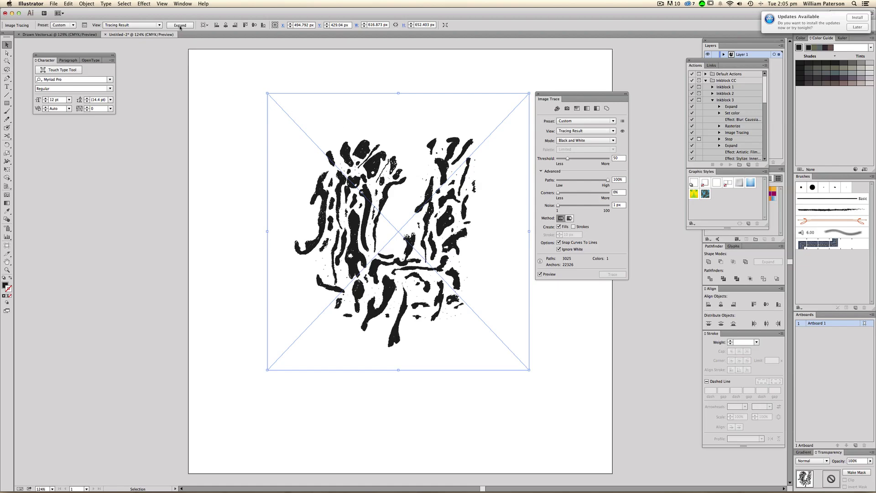
Step: Expand the splash U trace, move it to the artboard's top-left, and shrink it to about half size
click(180, 25)
click(499, 185)
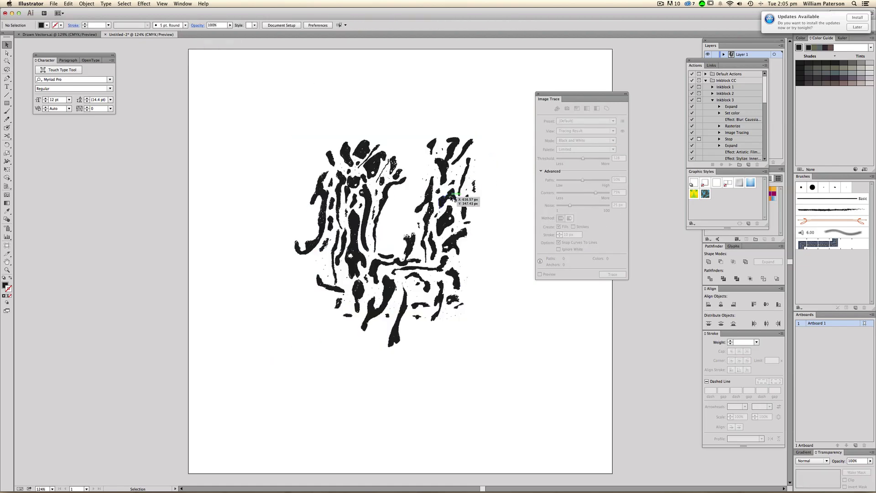
click(461, 210)
click(478, 227)
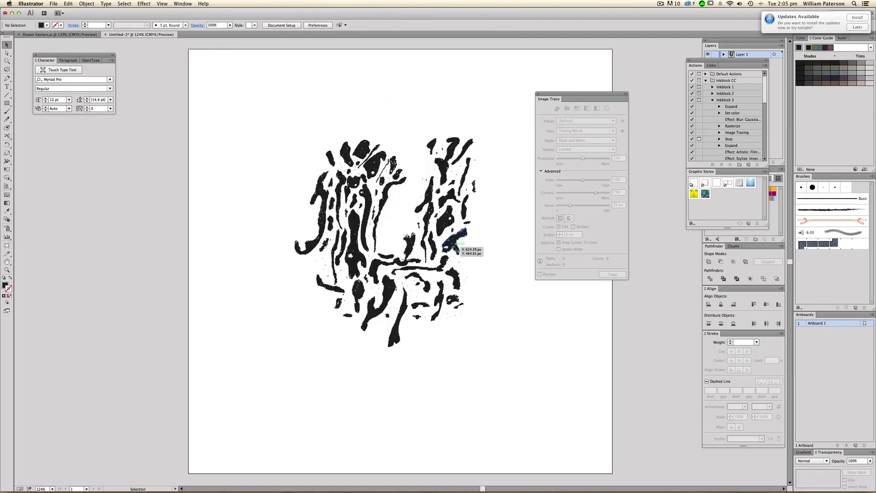
click(461, 249)
click(489, 248)
click(387, 178)
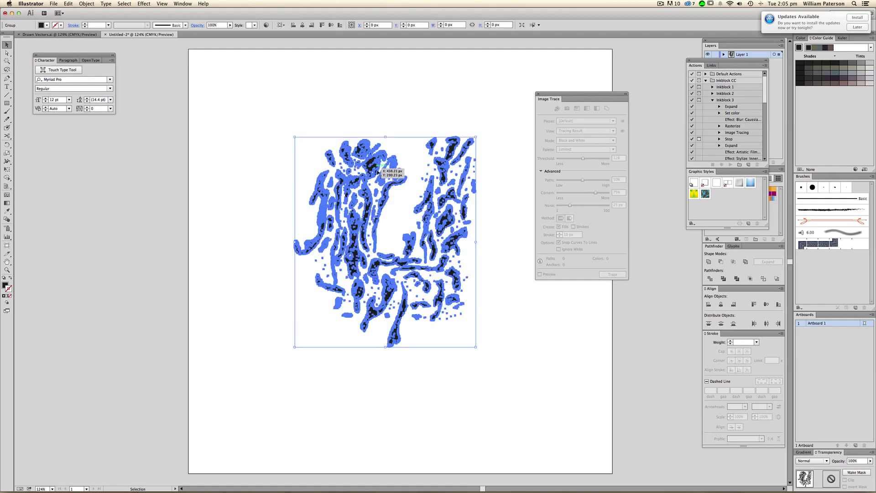
click(494, 138)
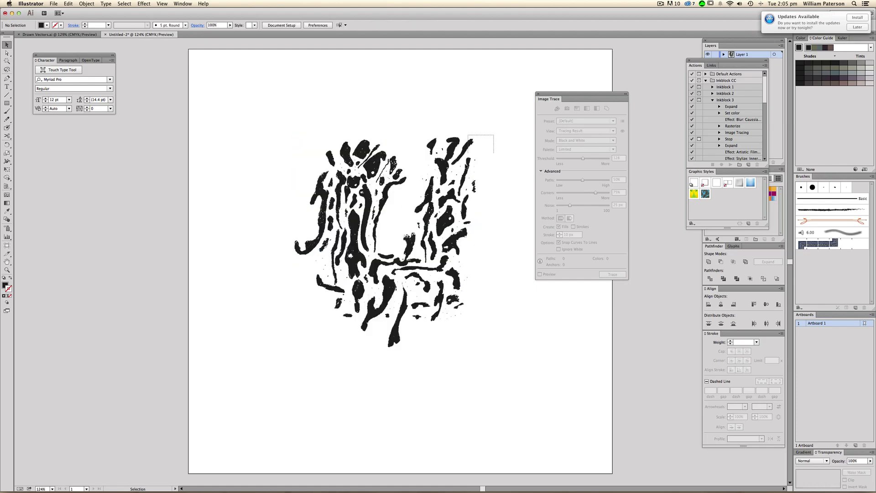
click(475, 345)
mouse_move(475, 344)
mouse_down()
mouse_move(376, 291)
mouse_move(337, 215)
mouse_move(291, 194)
mouse_up()
click(399, 227)
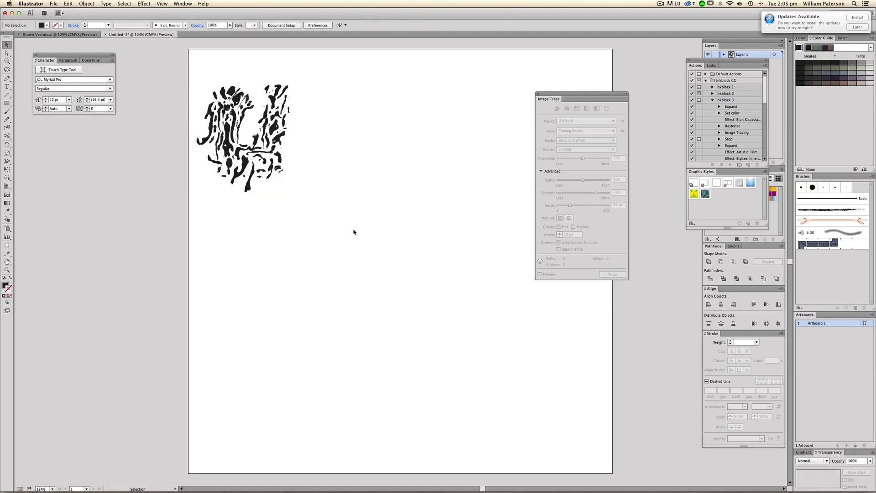
Step: Drag Scan-140923-0005.jpg from the Will Scans folder onto the artboard and enlarge it
click(134, 480)
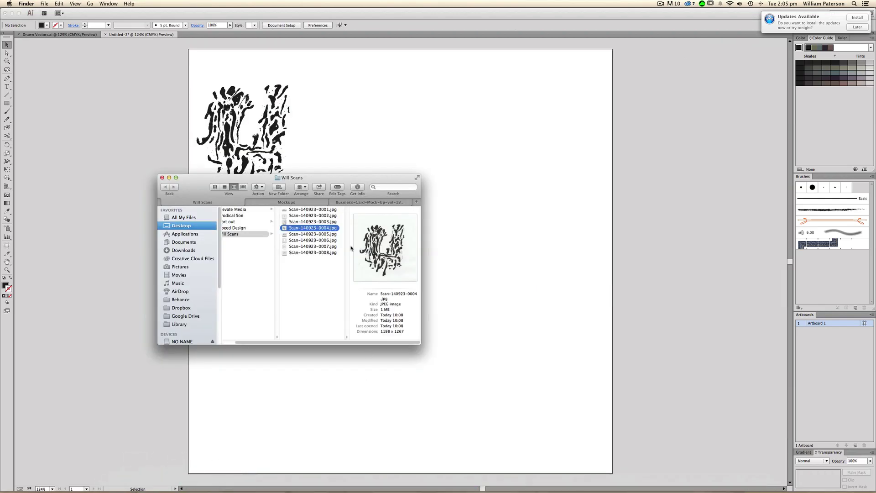
click(312, 235)
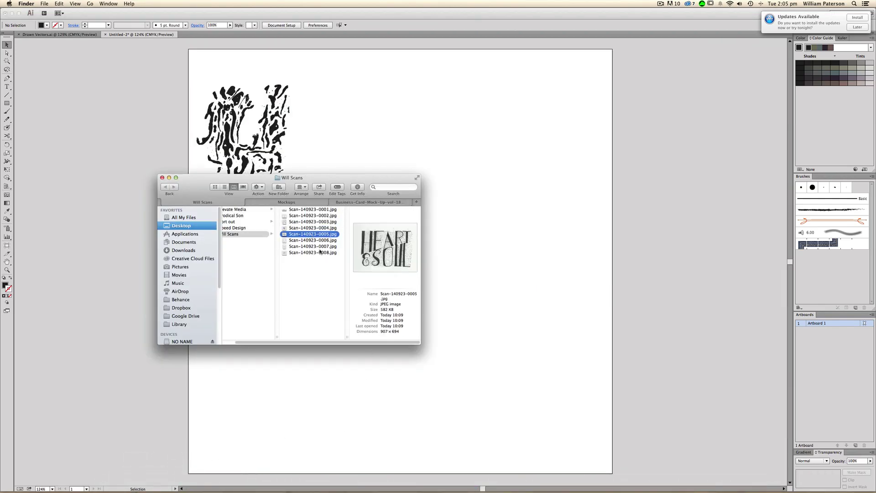
drag(449, 188, 413, 243)
drag(457, 214, 520, 167)
Step: Enlarge the HEART & SOUL scan further, then view the finished lettering in Drawn Vectors.ai
drag(398, 284, 394, 289)
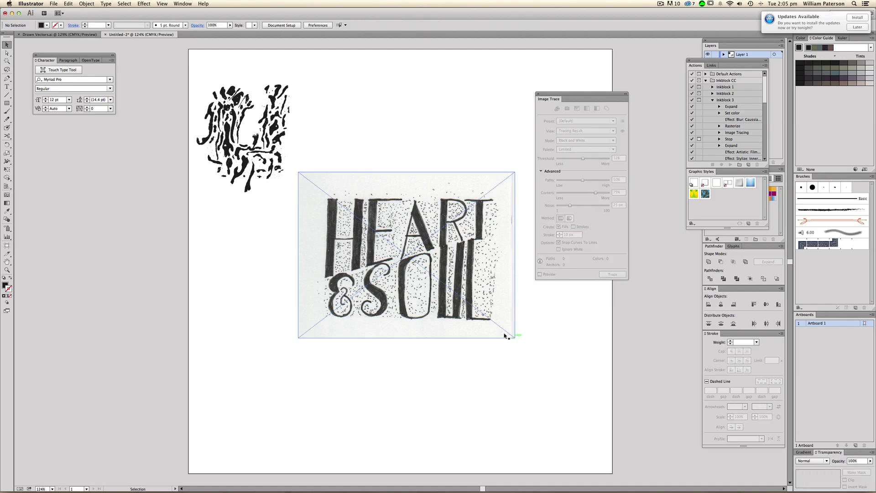
drag(514, 341, 547, 362)
click(439, 124)
key(ctrl+Tab)
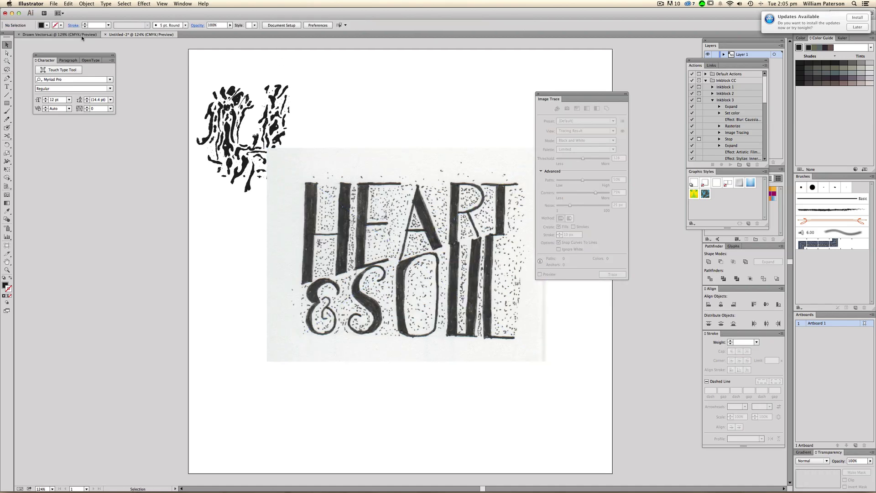
scroll(447, 380, left, 20)
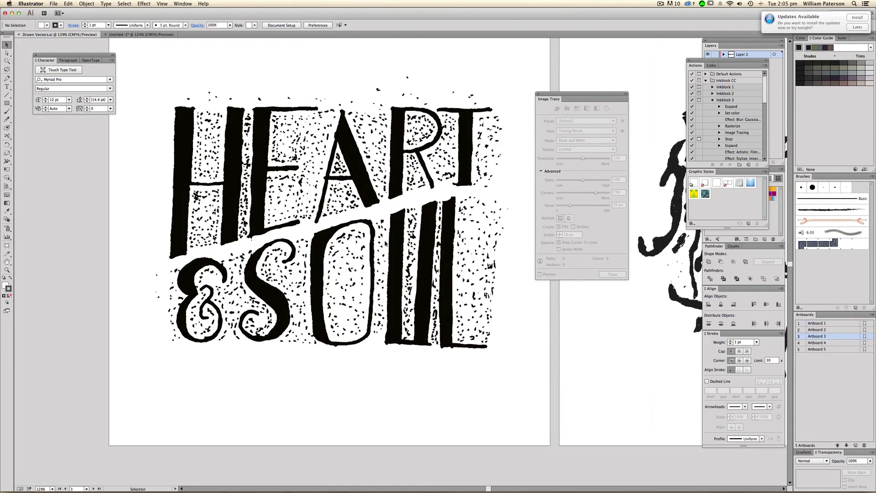
Step: Select the HEART & SOUL scan in Untitled-2 and turn on the Image Trace preview
click(155, 36)
click(441, 222)
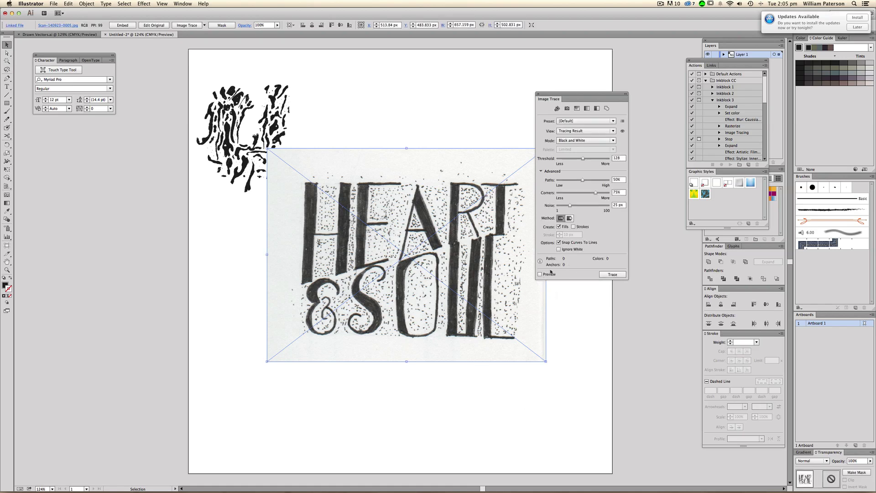
click(543, 275)
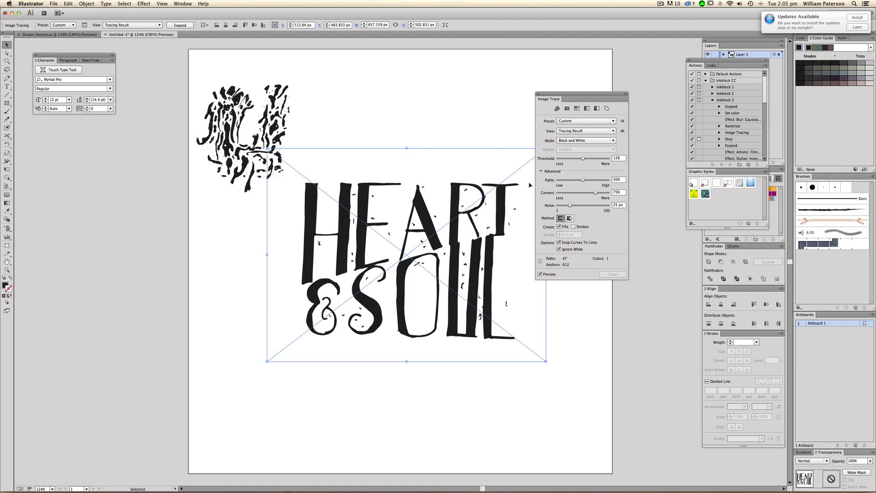
Step: Set trace Corners to 0% and Noise to 1 px, testing threshold and path fitting extremes
click(580, 193)
drag(580, 193, 553, 217)
drag(583, 158, 554, 160)
click(570, 160)
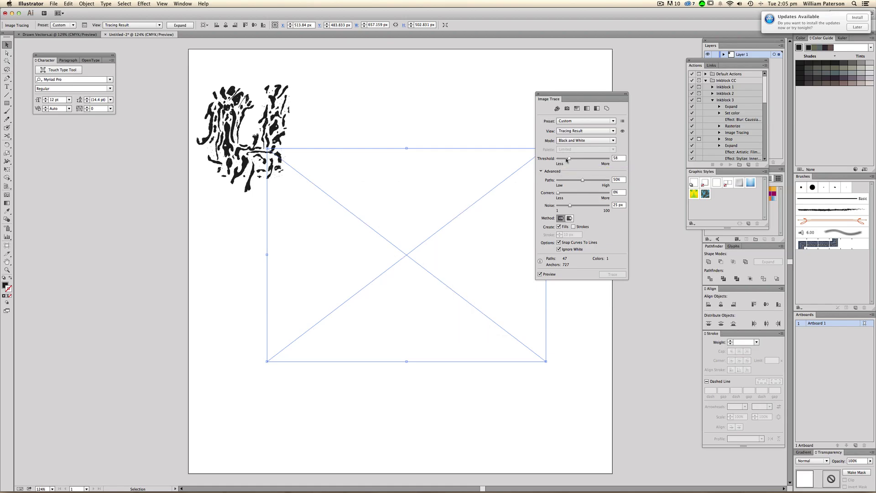
mouse_move(569, 159)
mouse_down()
mouse_move(578, 160)
mouse_move(570, 180)
mouse_up()
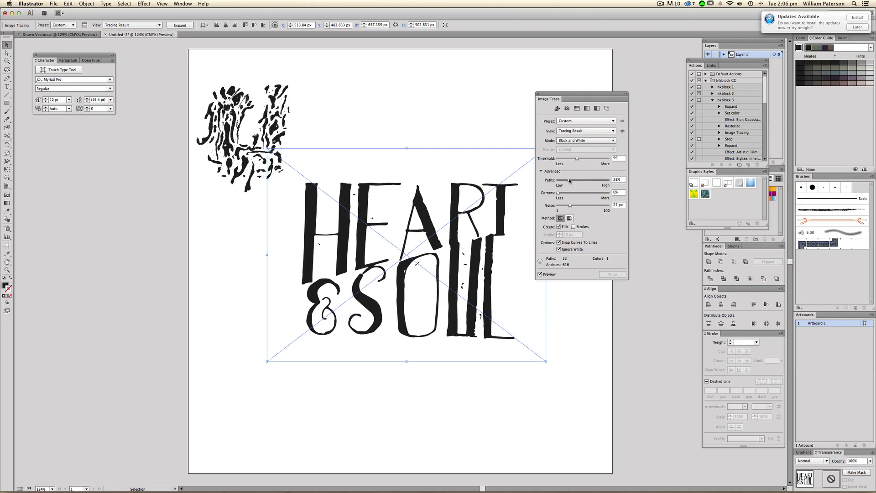
click(602, 181)
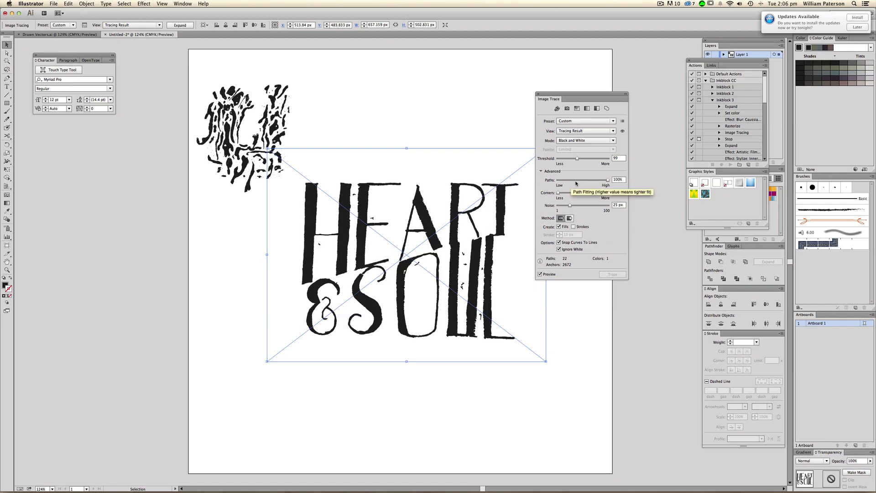
drag(576, 181, 544, 181)
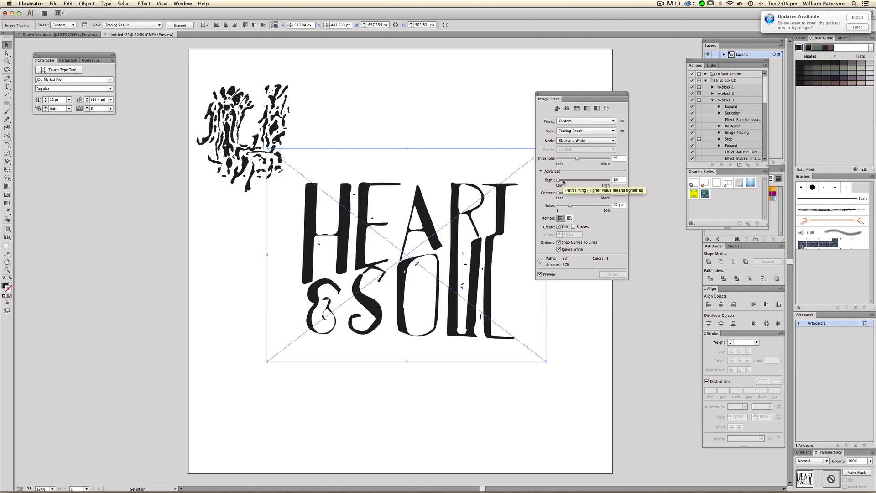
drag(563, 181, 610, 185)
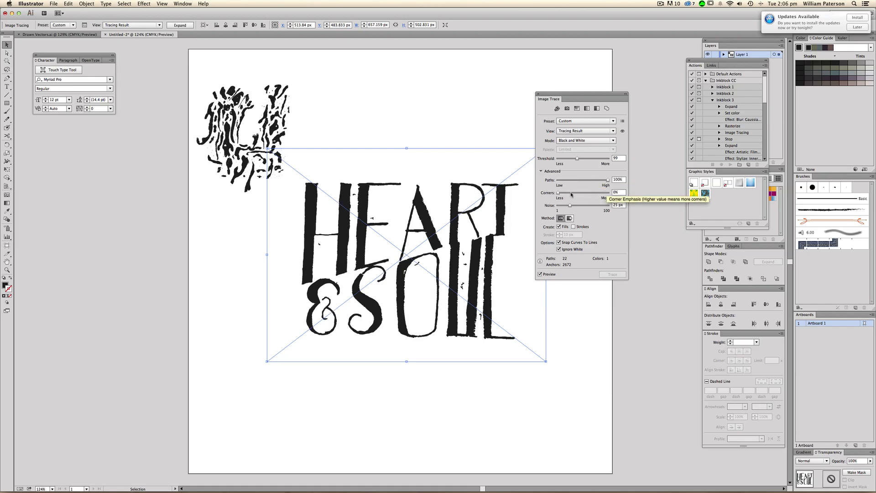
drag(571, 207, 554, 206)
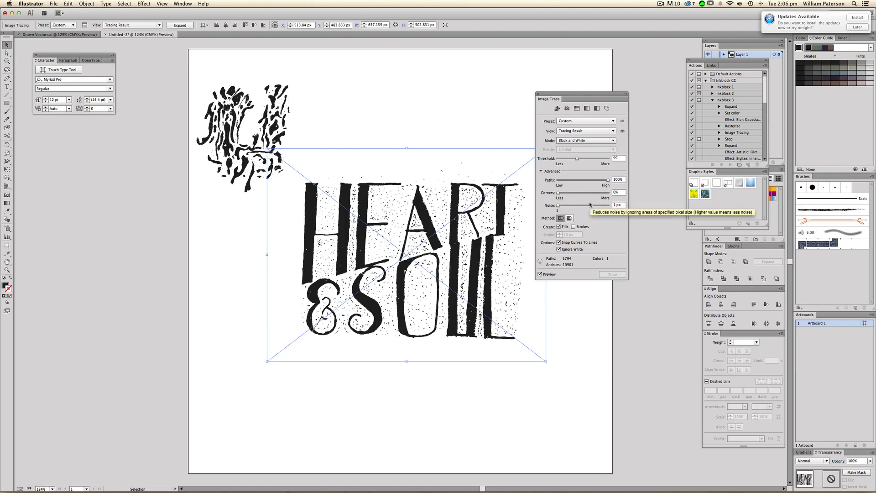
Step: Try trace thresholds of 50, 75, 100, 95 and 90 on the lettering
click(571, 159)
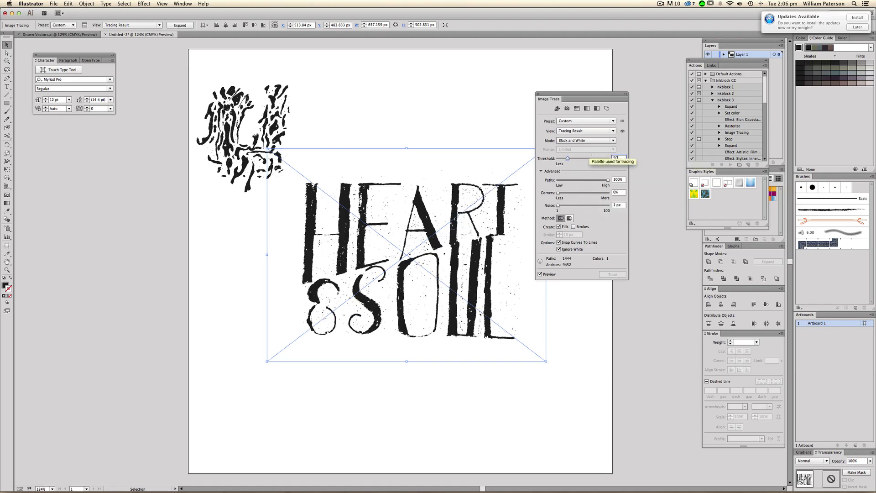
key(Tab)
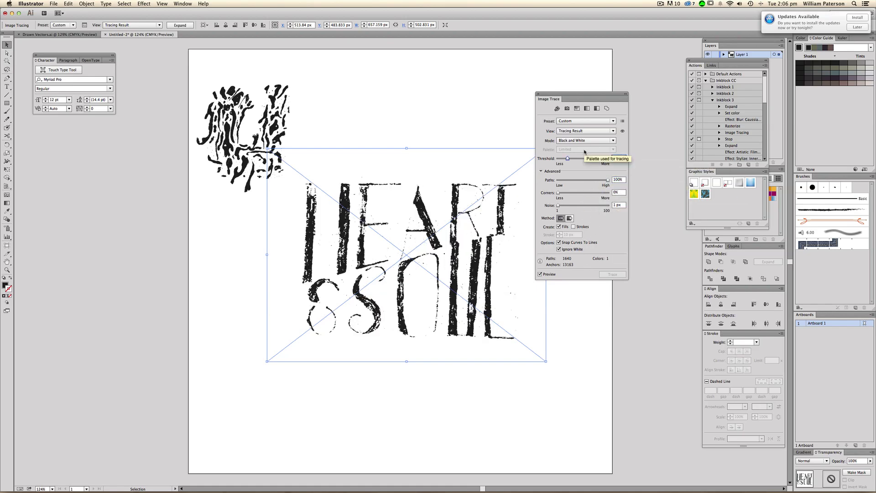
key(Tab)
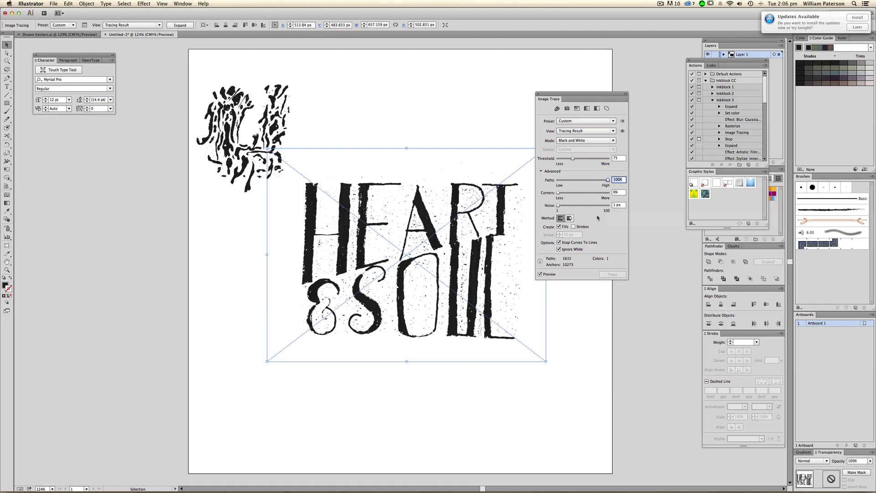
click(620, 158)
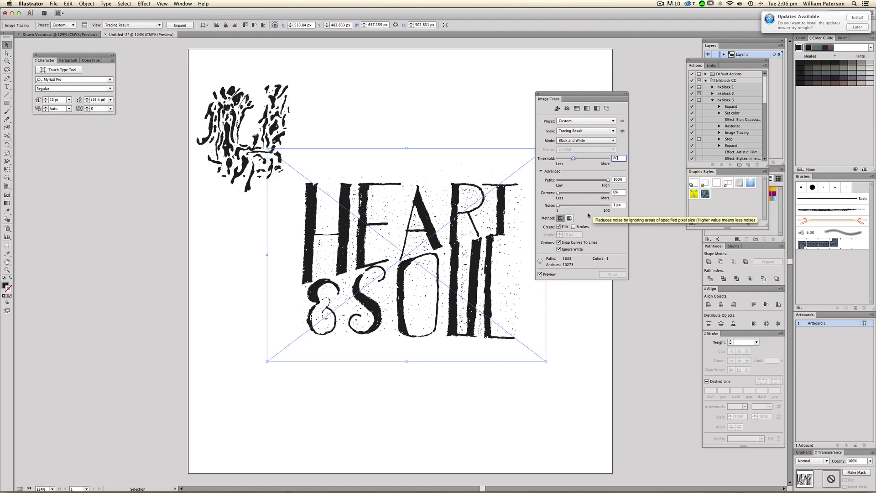
key(Tab)
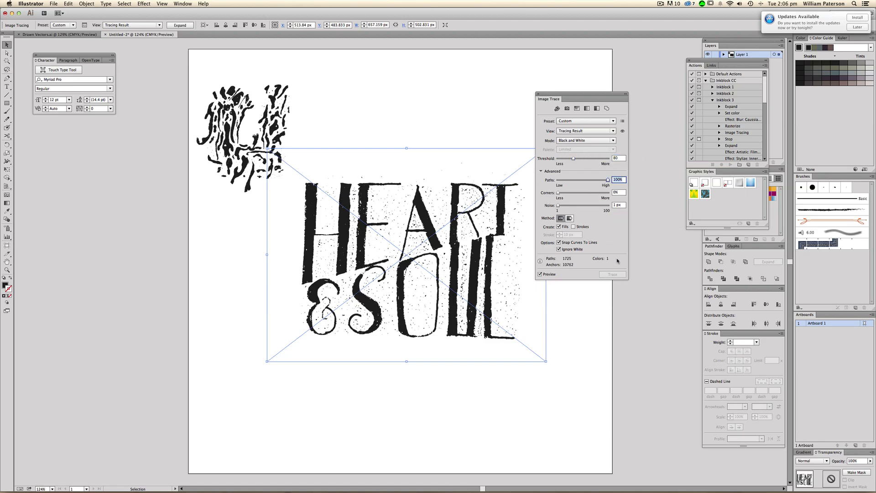
click(619, 158)
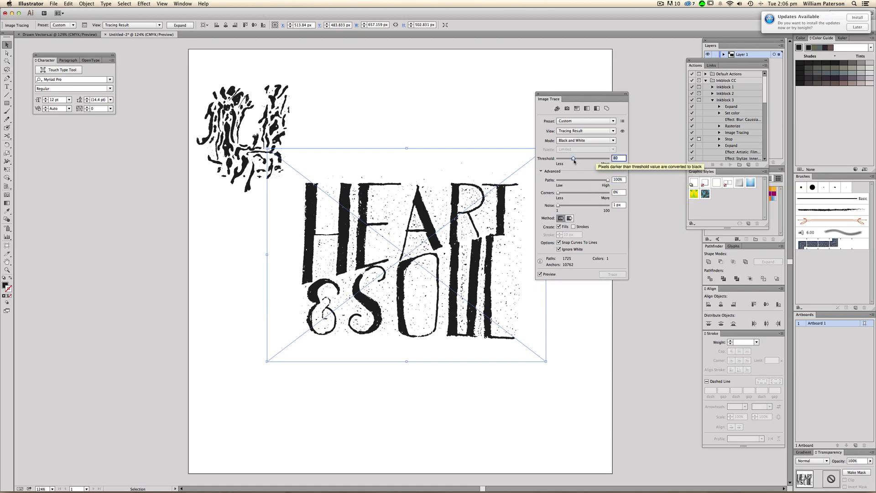
drag(574, 159, 585, 161)
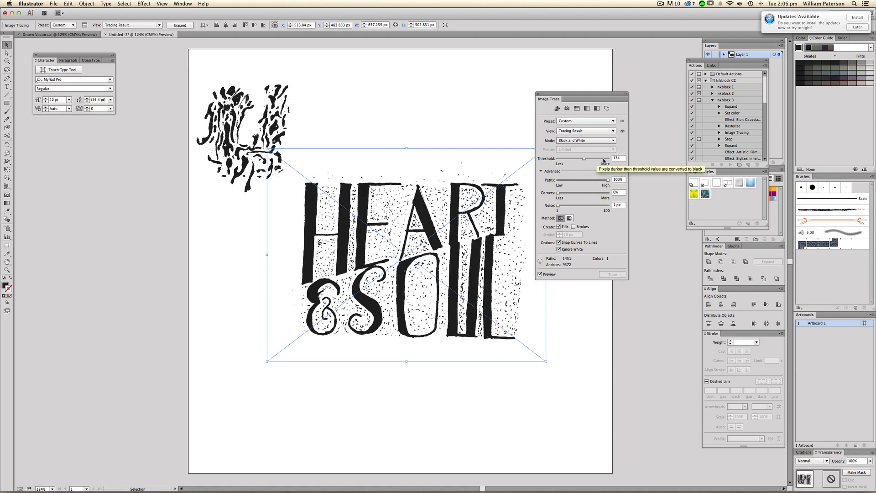
double_click(619, 158)
text(100)
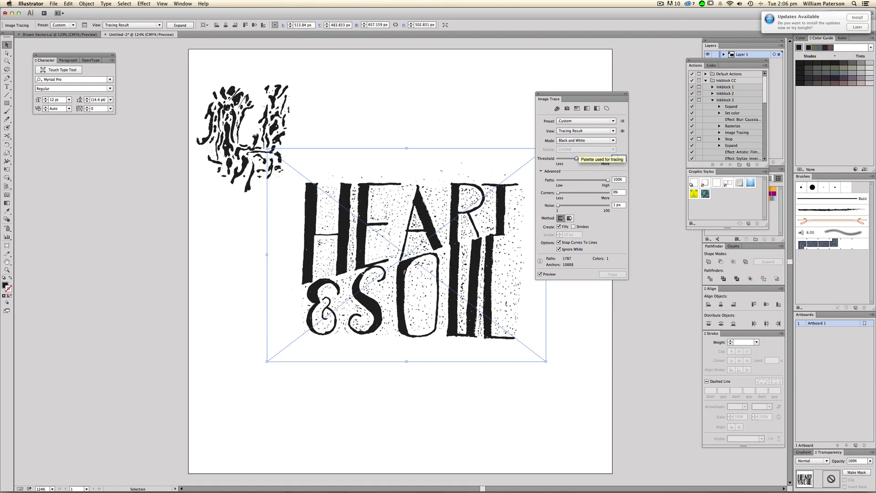
text(95)
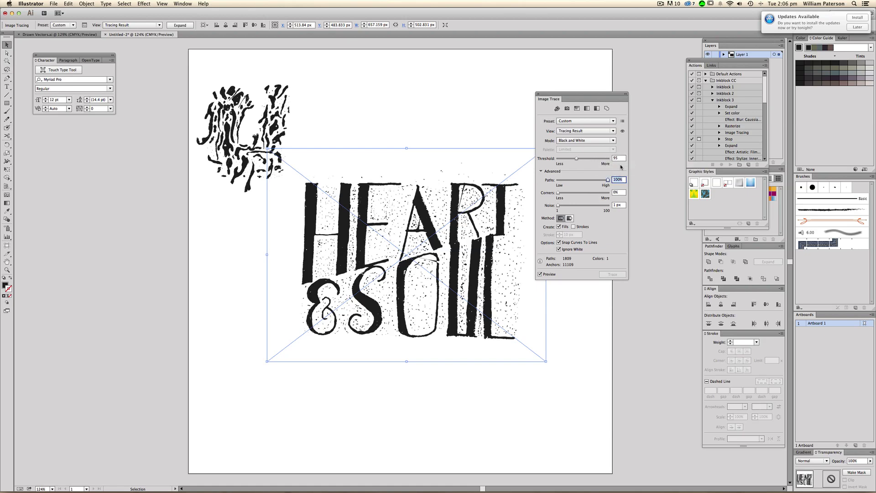
key(Return)
text(90)
key(Tab)
Step: Test thresholds 97, 90, 80 and 95, then settle on threshold 100
key(shift+Tab)
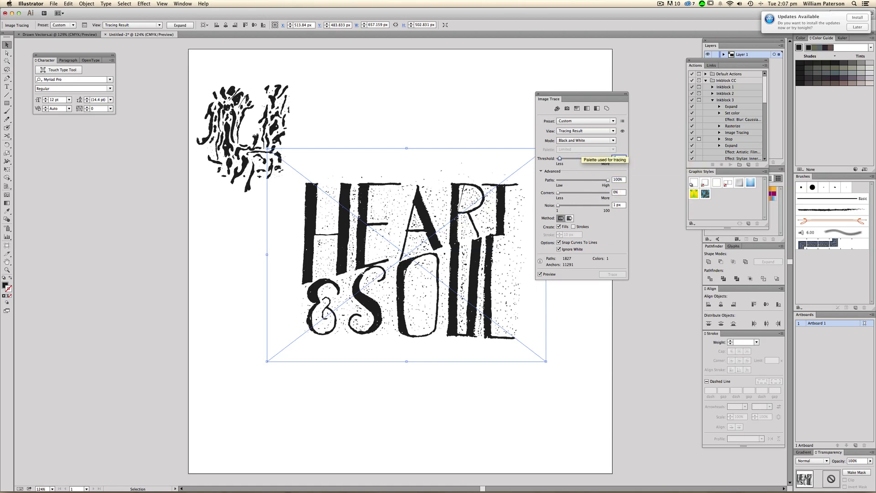
text(97)
key(Tab)
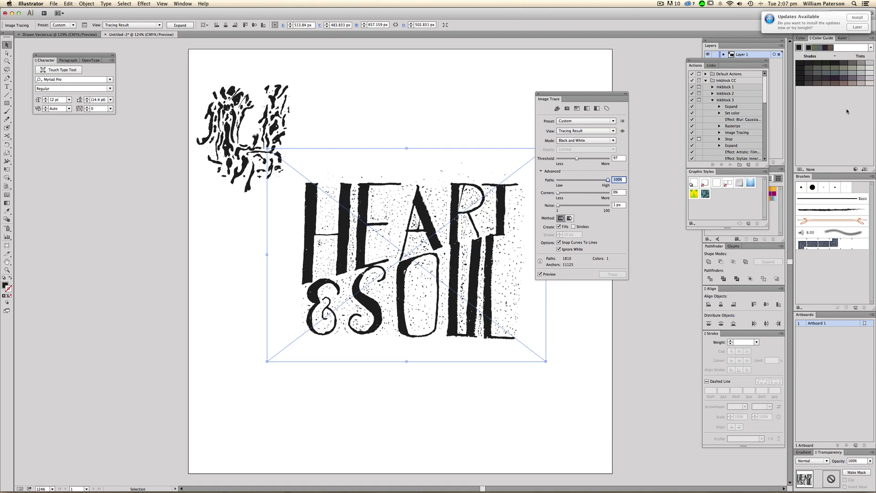
click(620, 159)
text(90)
key(Return)
text(80)
key(Return)
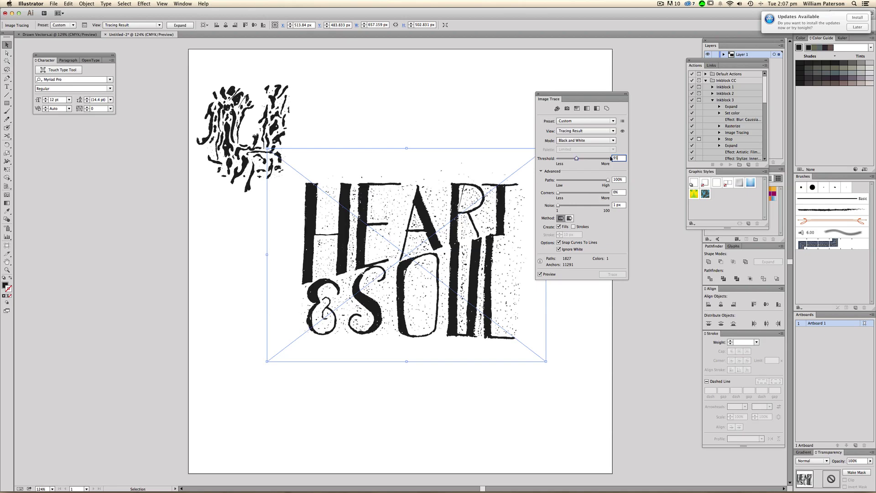
key(Tab)
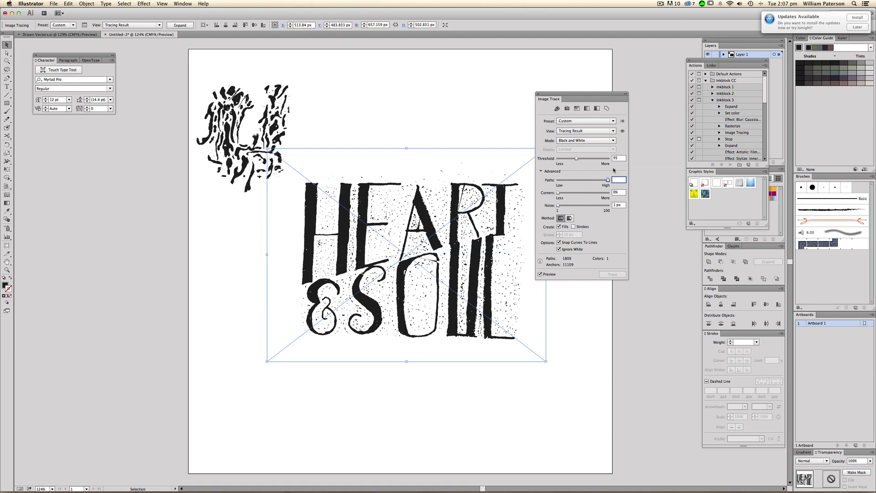
key(shift+Tab)
text(100)
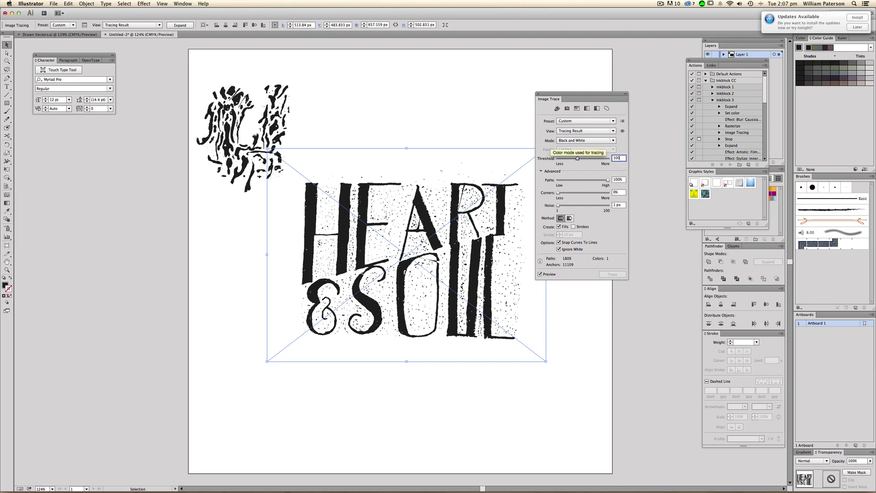
key(Tab)
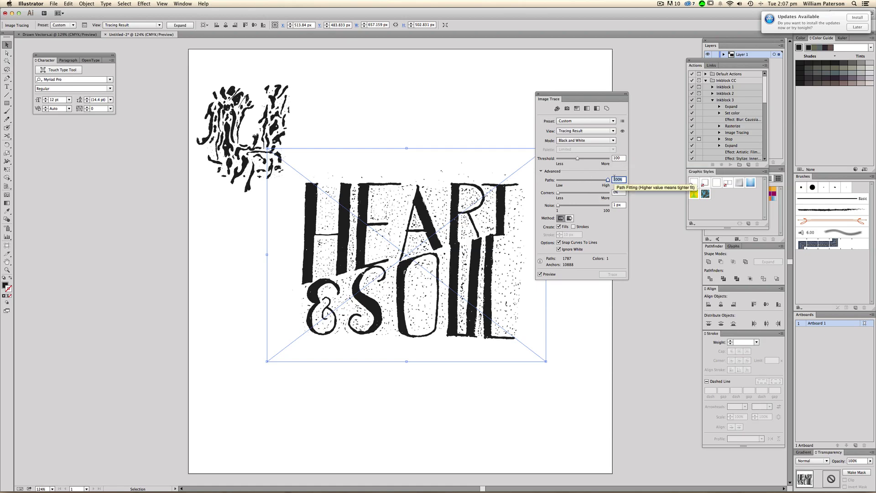
Step: Ease Paths to 53%, expand the trace, and move the lettering up the artboard
mouse_move(608, 179)
mouse_down()
mouse_move(584, 180)
mouse_move(608, 180)
mouse_up()
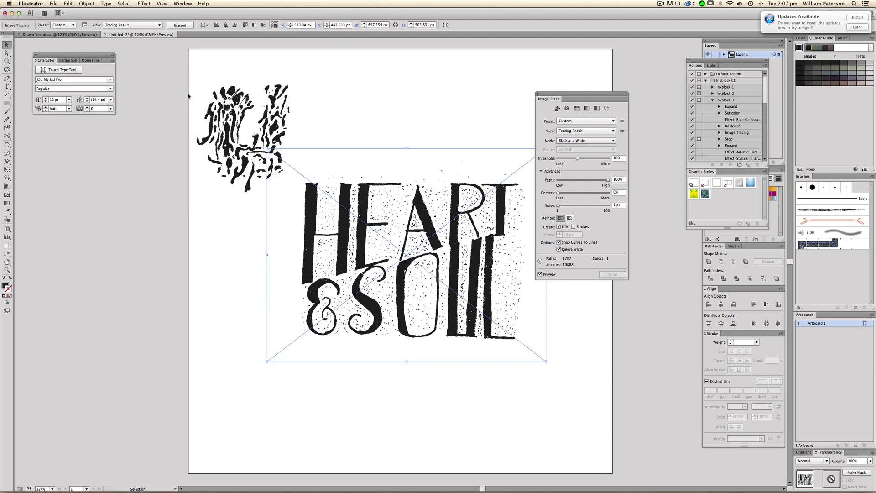
click(180, 26)
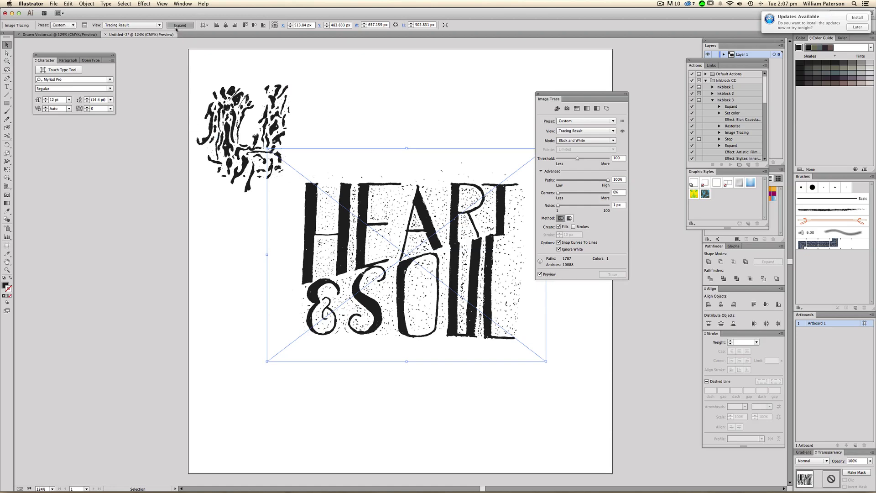
click(470, 138)
drag(479, 228, 480, 162)
click(440, 309)
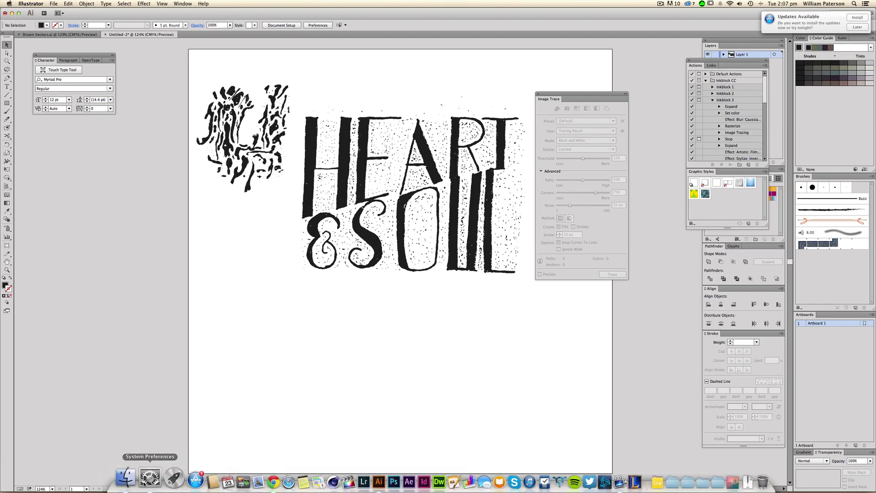
Step: Preview the Scan-140923 files, starting with 0008 and 0007, in Quick Look
click(151, 478)
click(326, 252)
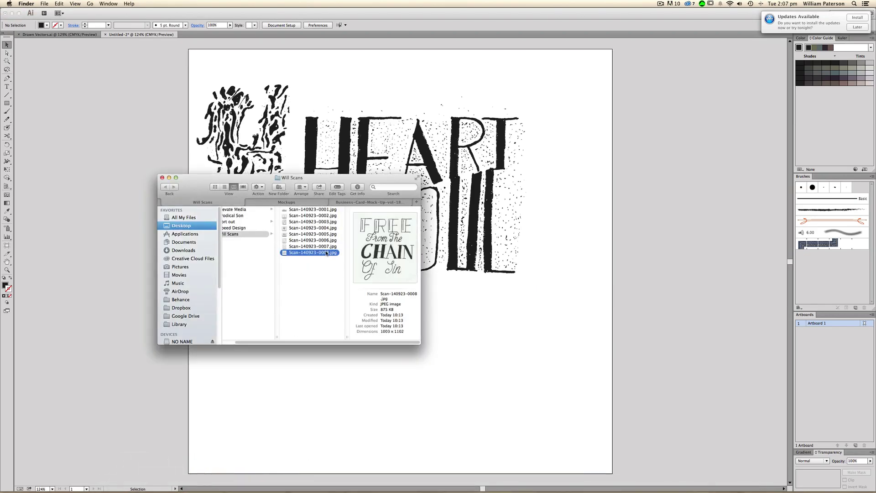
key(space)
key(space)
click(309, 248)
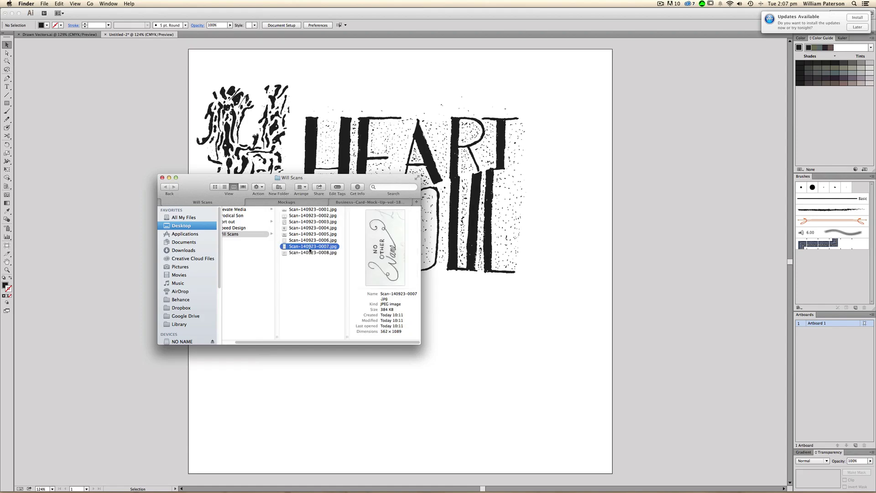
key(space)
key(space)
click(314, 240)
Step: Preview the splash U and sketchbook scans, then drag Scan-140923-0003.jpg onto the canvas
key(space)
key(space)
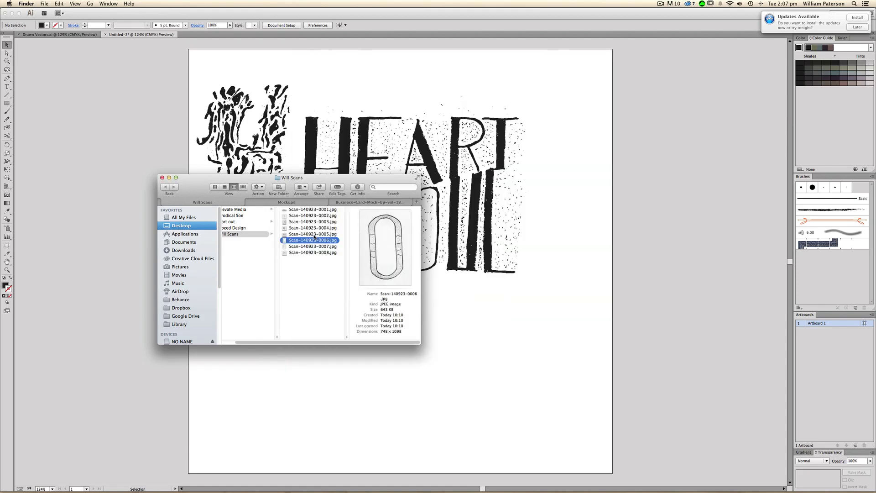
click(314, 234)
key(space)
key(space)
click(315, 228)
key(space)
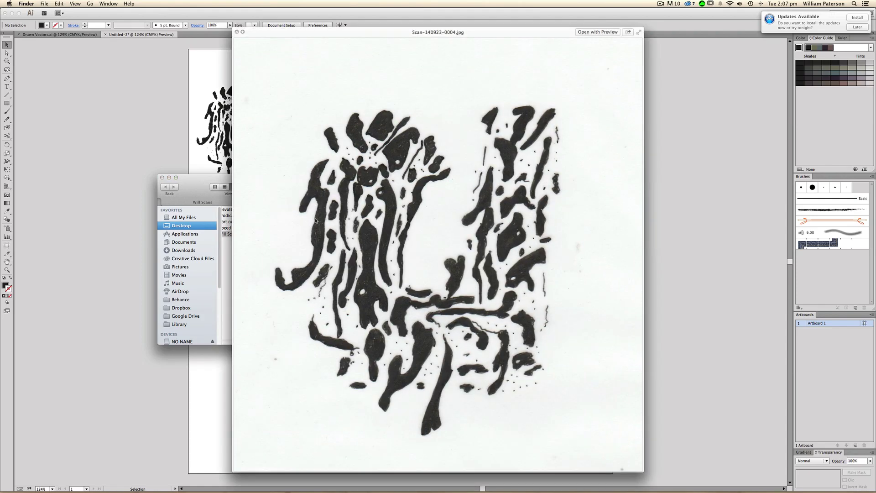
key(space)
click(316, 222)
key(space)
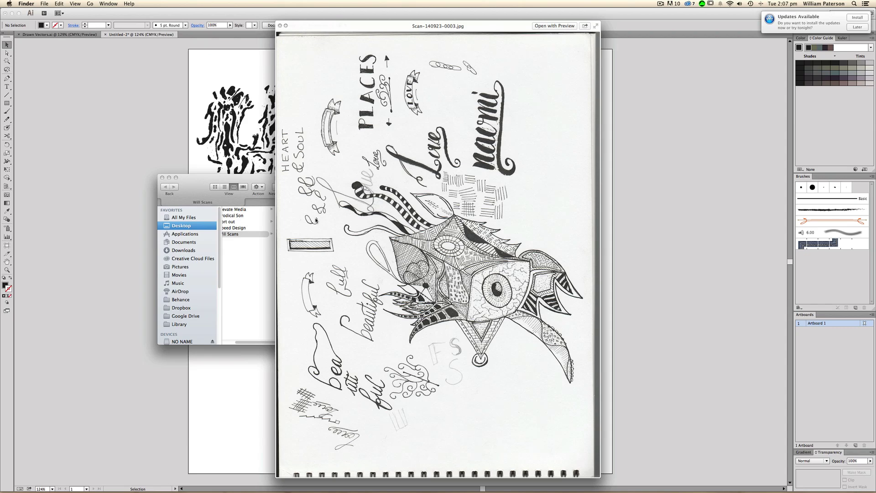
key(space)
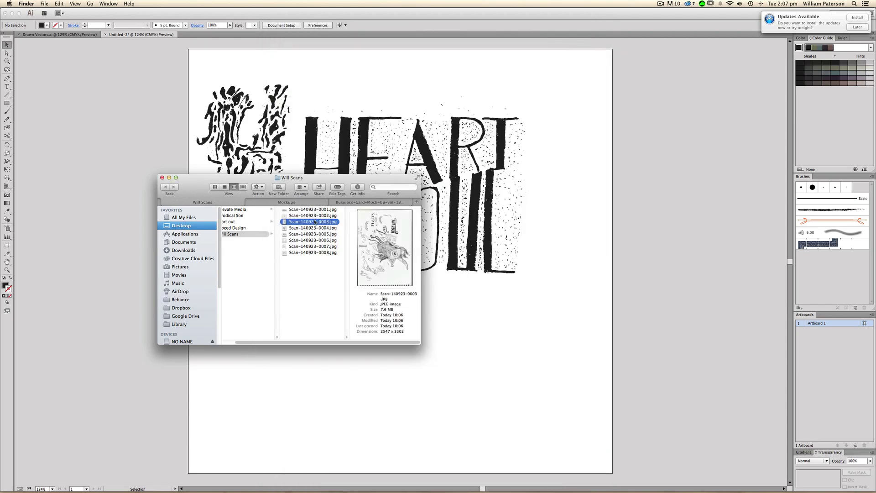
drag(315, 222, 556, 345)
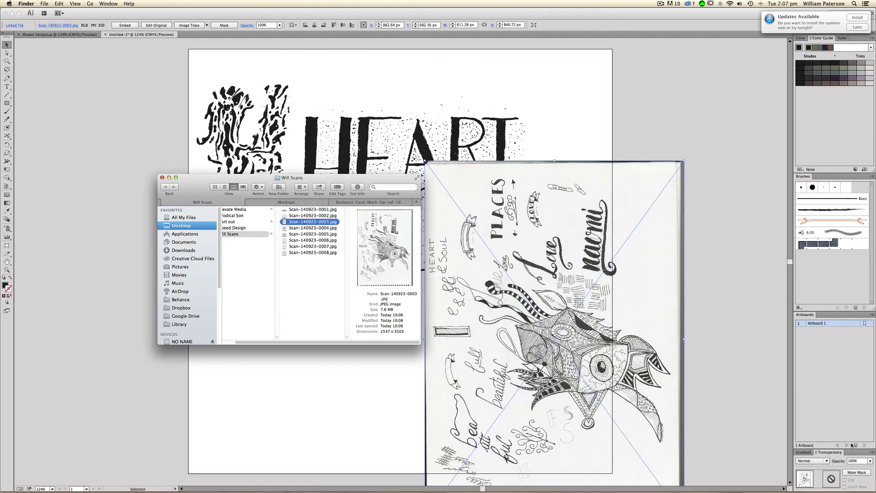
Step: Add a second artboard in the Artboards panel
click(852, 445)
click(855, 445)
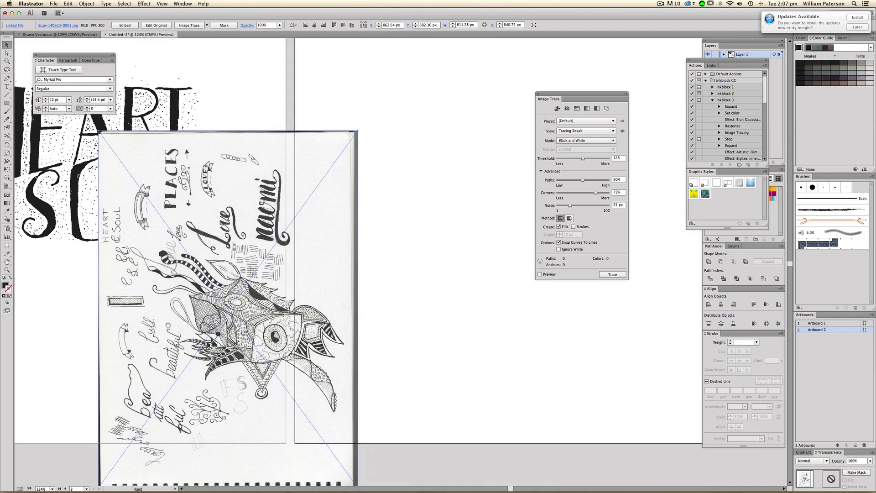
scroll(356, 246, right, 5)
Step: Move the sketchbook scan onto Artboard 2 and turn on the default trace preview
drag(152, 334, 426, 253)
drag(347, 186, 347, 193)
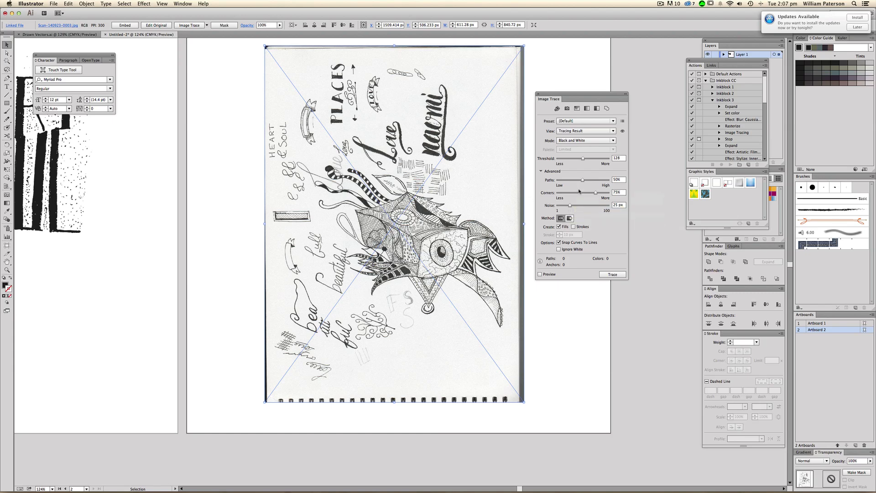
click(546, 273)
key(Return)
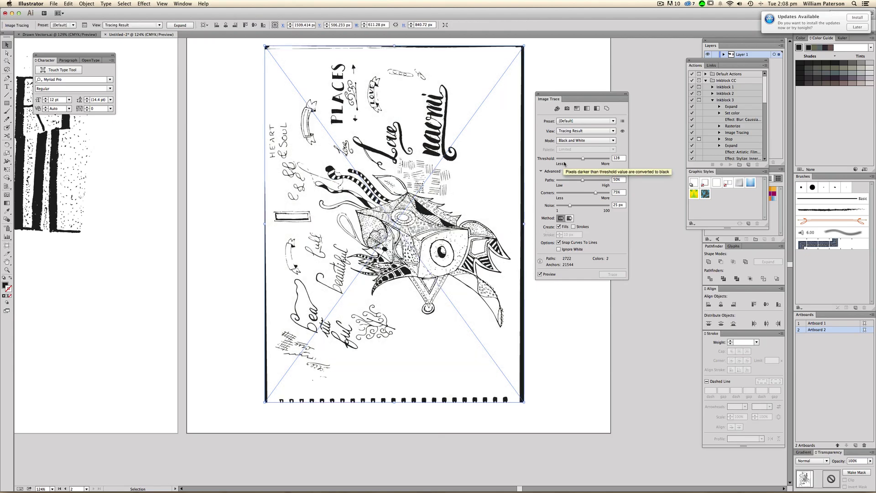
click(599, 127)
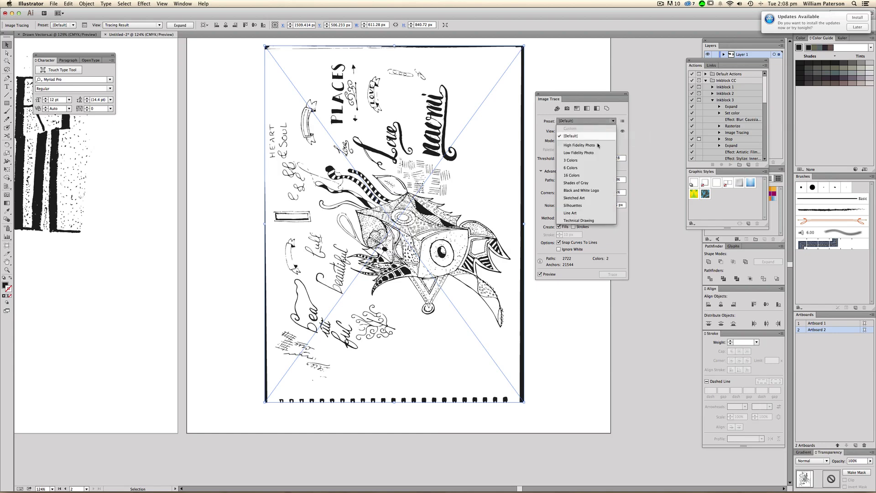
click(590, 217)
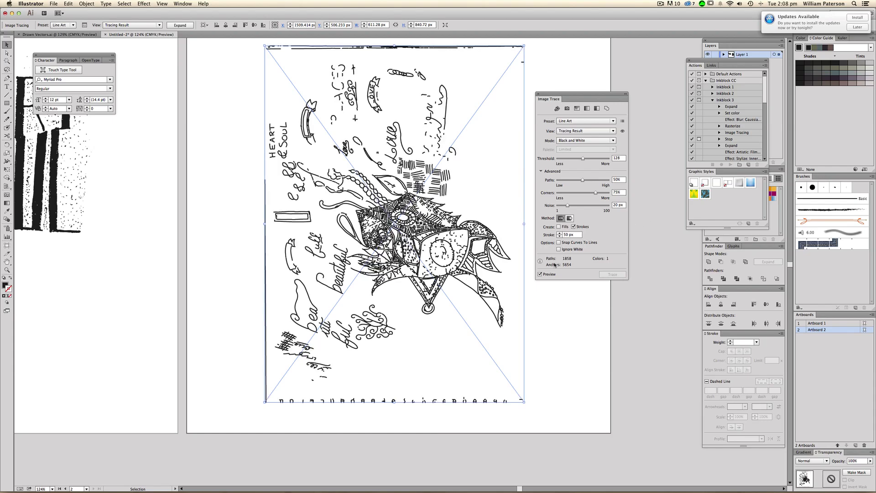
click(580, 121)
click(564, 135)
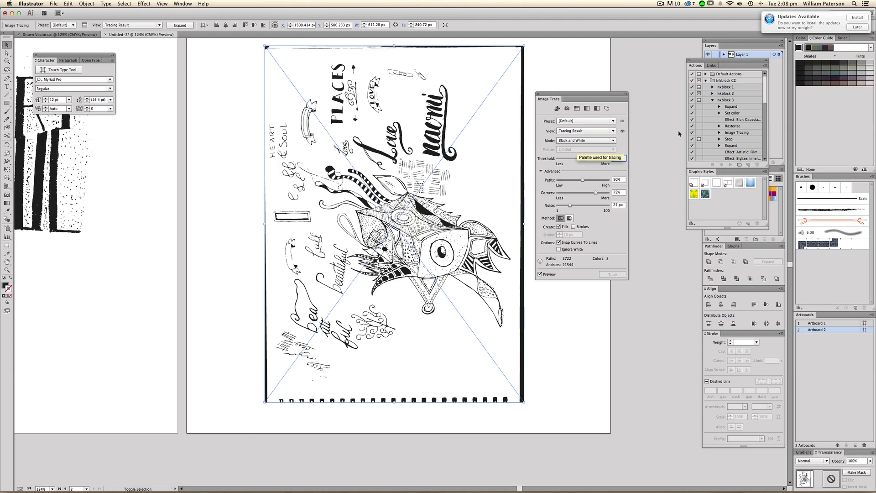
Step: Retune the trace to threshold 130, noise 1 px, corners 50%, Ignore White, paths 90%
key(Up)
key(Up)
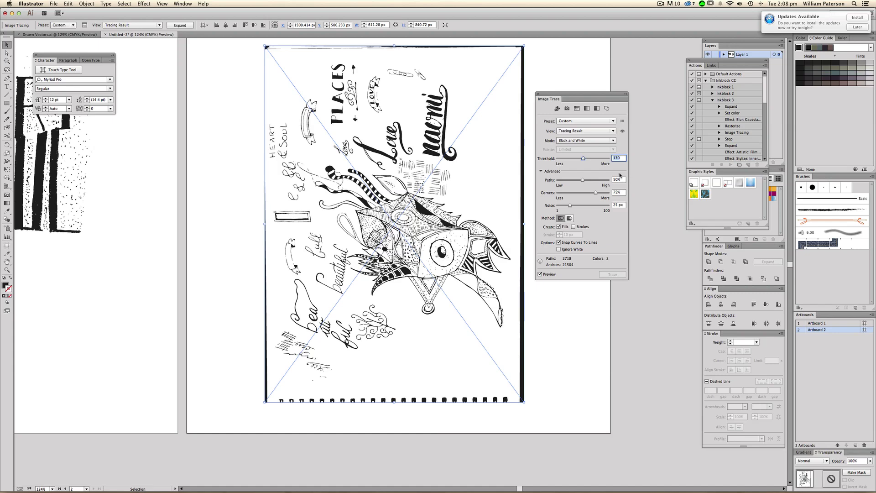
drag(571, 206, 551, 205)
click(619, 192)
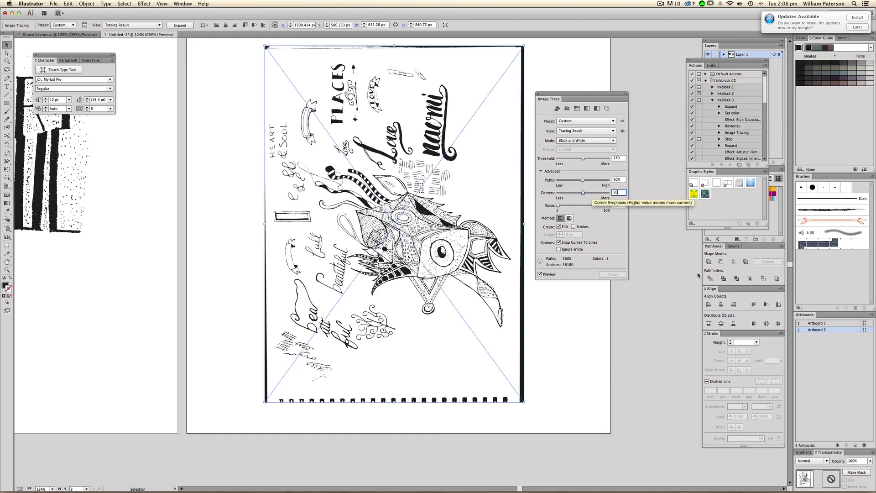
key(Return)
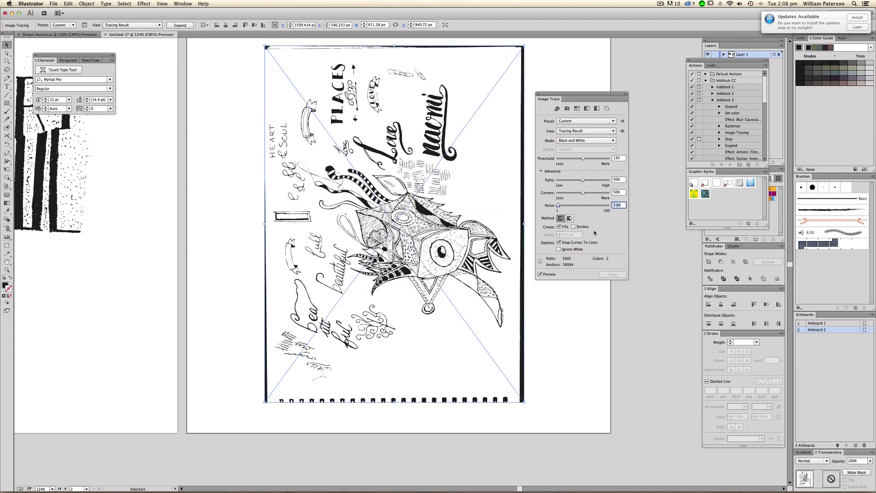
click(559, 249)
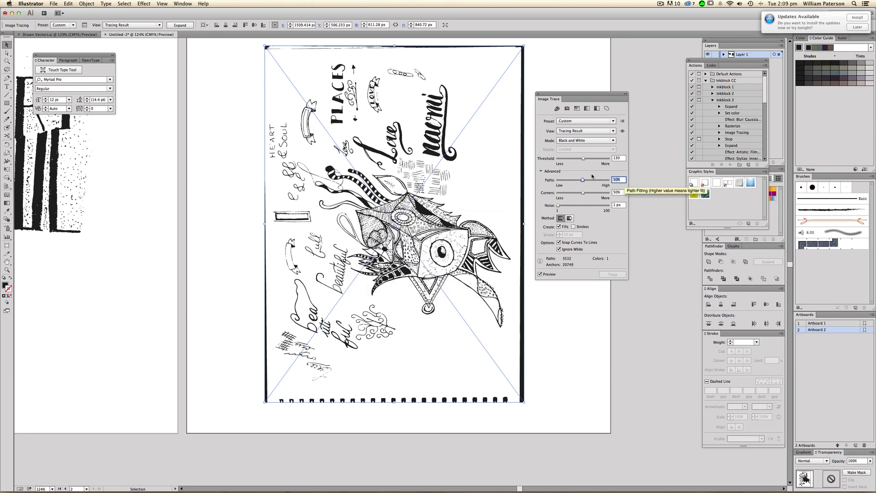
text(90)
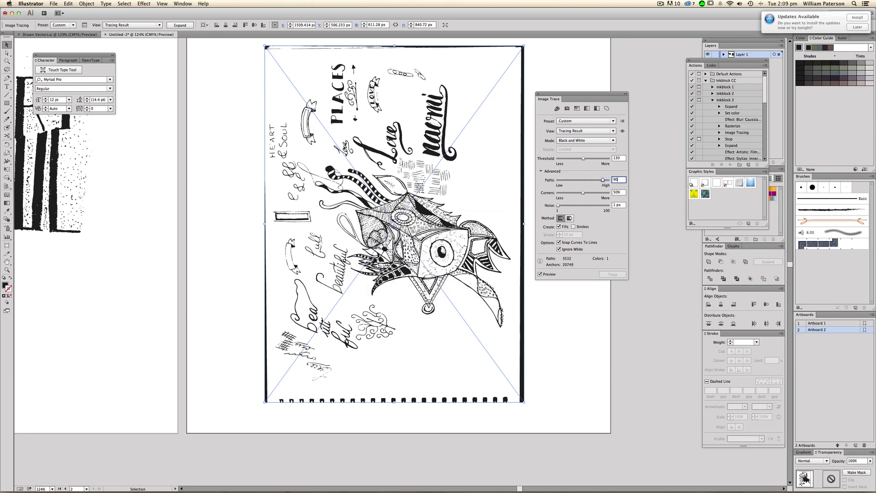
key(Return)
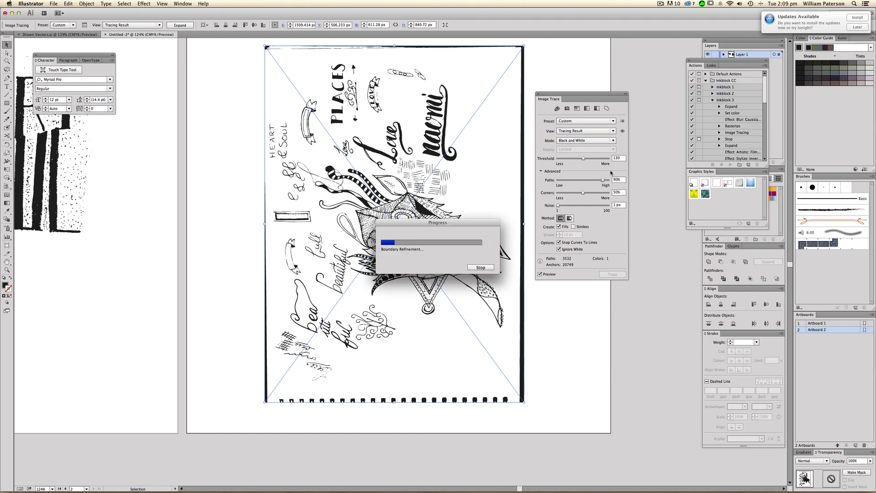
Step: Expand the trace into vector paths and switch to an enlarged Eraser tool
click(180, 25)
click(512, 102)
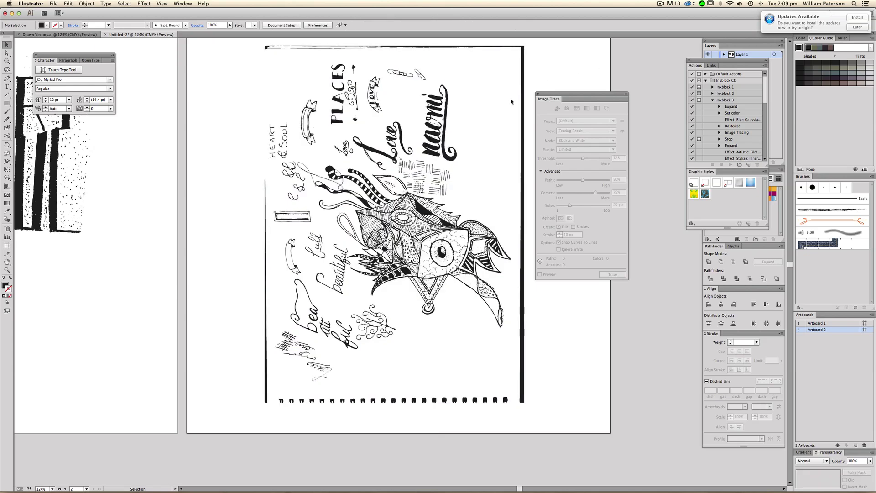
click(450, 114)
click(513, 183)
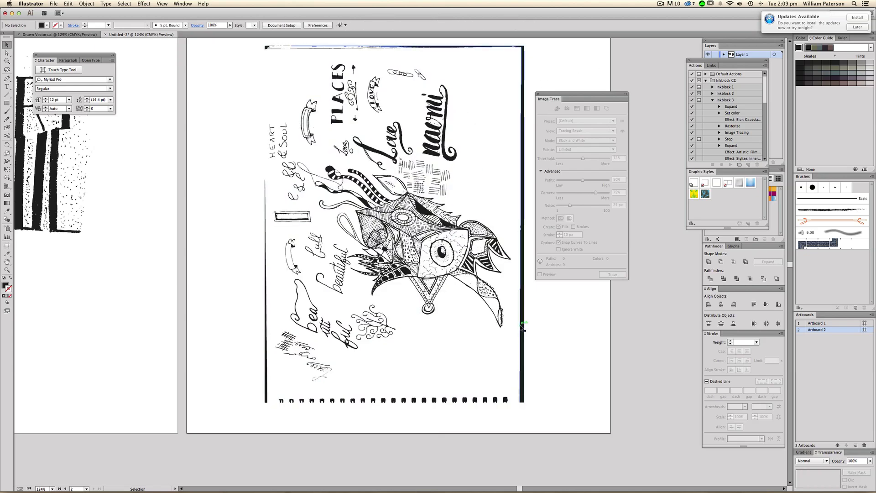
key(shift+e)
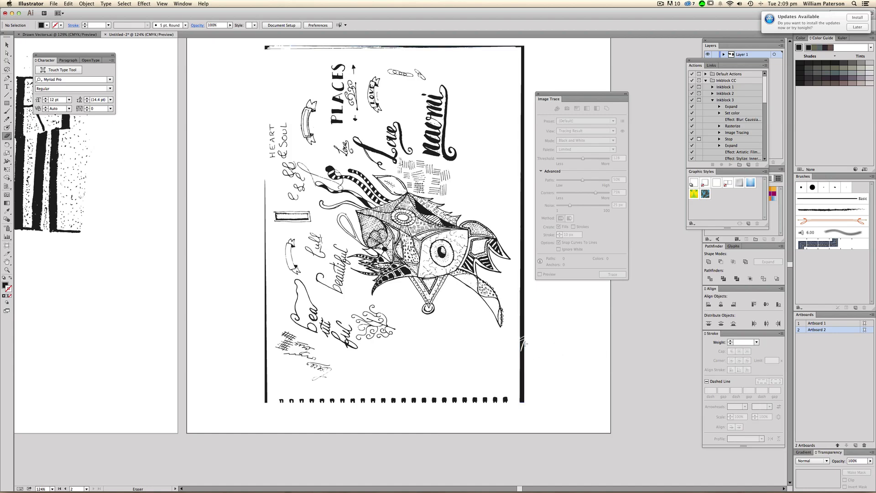
key(bracketright)
key(bracketright)
key(bracketright)
key(bracketright)
key(bracketright)
Step: Erase the page borders, tick marks, lettering and stray lines around the eye doodle
drag(523, 287, 521, 392)
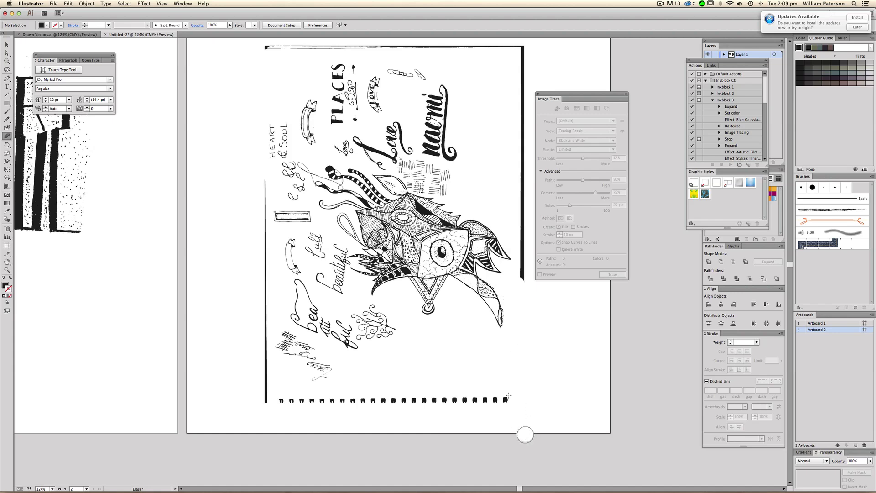
mouse_move(525, 434)
mouse_down()
mouse_move(491, 399)
mouse_move(434, 405)
mouse_move(237, 394)
mouse_move(383, 335)
mouse_move(388, 315)
mouse_move(374, 312)
mouse_move(340, 349)
mouse_move(303, 361)
mouse_move(301, 333)
mouse_move(324, 374)
mouse_move(277, 338)
mouse_move(310, 311)
mouse_move(294, 302)
mouse_move(297, 259)
mouse_move(305, 278)
mouse_move(317, 231)
mouse_move(340, 254)
mouse_move(323, 254)
mouse_up()
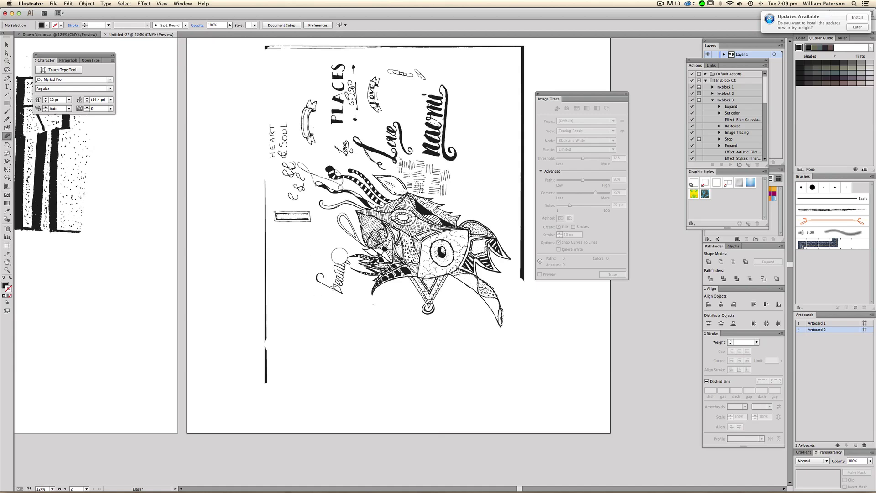
mouse_move(322, 269)
mouse_down()
mouse_move(329, 284)
mouse_move(320, 279)
mouse_move(340, 275)
mouse_move(342, 264)
mouse_up()
mouse_move(303, 237)
mouse_down()
mouse_move(314, 218)
mouse_move(268, 217)
mouse_move(285, 198)
mouse_move(278, 125)
mouse_move(272, 153)
mouse_move(288, 123)
mouse_move(287, 197)
mouse_move(303, 168)
mouse_move(306, 176)
mouse_move(293, 199)
mouse_move(309, 101)
mouse_move(315, 144)
mouse_move(321, 115)
mouse_move(311, 117)
mouse_move(364, 106)
mouse_move(335, 120)
mouse_move(364, 116)
mouse_move(362, 87)
mouse_move(335, 99)
mouse_move(342, 64)
mouse_move(284, 57)
mouse_move(282, 49)
mouse_move(427, 51)
mouse_move(309, 42)
mouse_move(546, 49)
mouse_move(468, 48)
mouse_move(497, 55)
mouse_up()
mouse_move(445, 84)
mouse_down()
mouse_move(425, 95)
mouse_move(455, 123)
mouse_move(437, 110)
mouse_move(447, 112)
mouse_move(436, 132)
mouse_move(430, 128)
mouse_move(430, 144)
mouse_move(459, 158)
mouse_move(403, 145)
mouse_move(413, 145)
mouse_move(398, 120)
mouse_move(388, 137)
mouse_move(390, 159)
mouse_move(365, 137)
mouse_move(341, 148)
mouse_move(362, 144)
mouse_move(385, 163)
mouse_move(377, 78)
mouse_move(425, 68)
mouse_move(389, 72)
mouse_move(447, 83)
mouse_up()
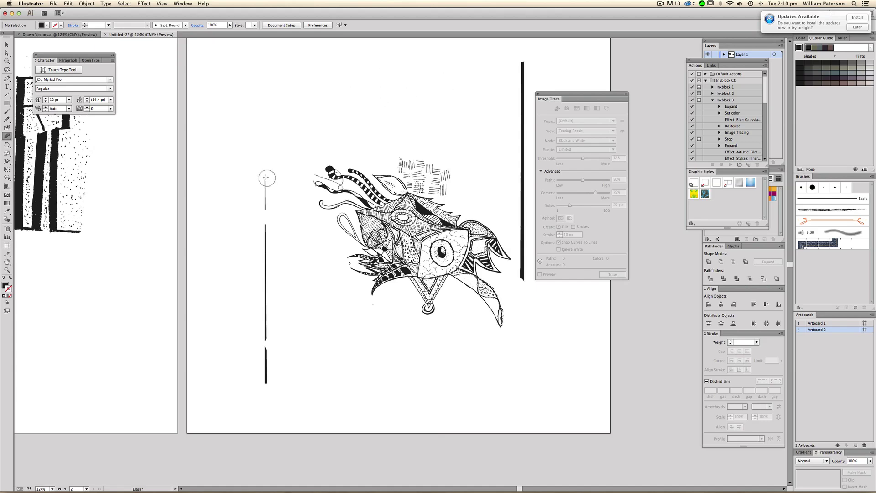
mouse_move(262, 177)
mouse_down()
mouse_move(251, 378)
mouse_move(256, 289)
mouse_up()
mouse_move(315, 233)
mouse_down()
mouse_move(274, 281)
mouse_move(267, 305)
mouse_up()
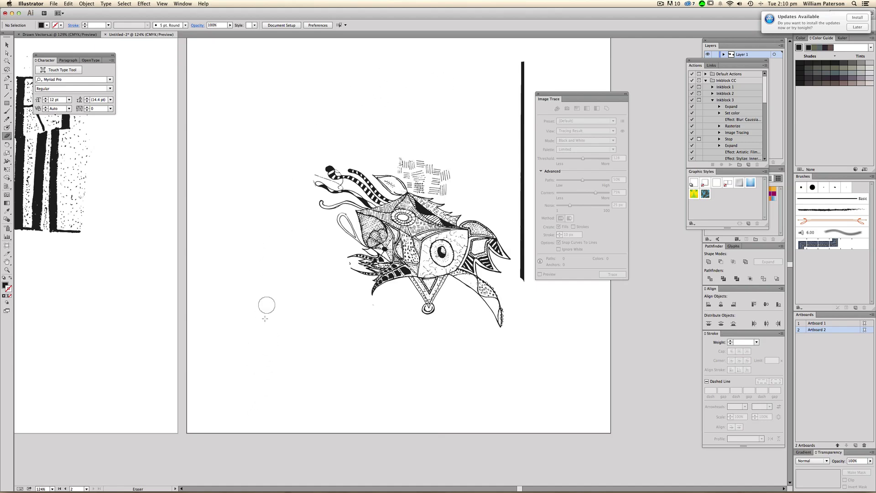
drag(343, 270, 288, 279)
mouse_move(464, 277)
mouse_down()
mouse_move(474, 148)
mouse_move(462, 65)
mouse_up()
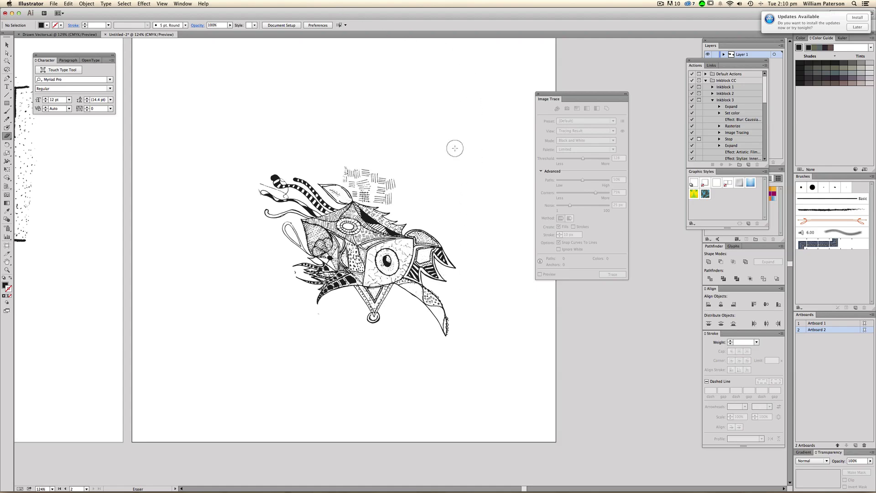
Step: Scale the traced eye doodle up by a corner handle to fill Artboard 2
key(v)
click(404, 237)
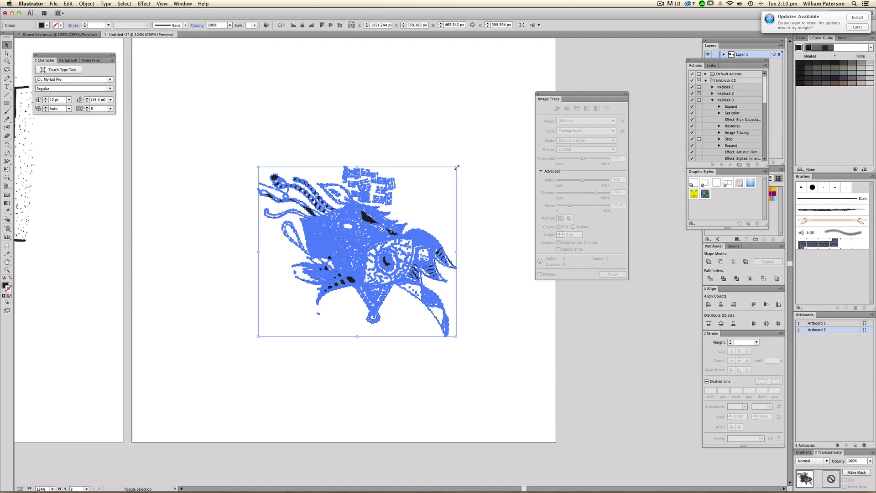
drag(458, 168, 533, 98)
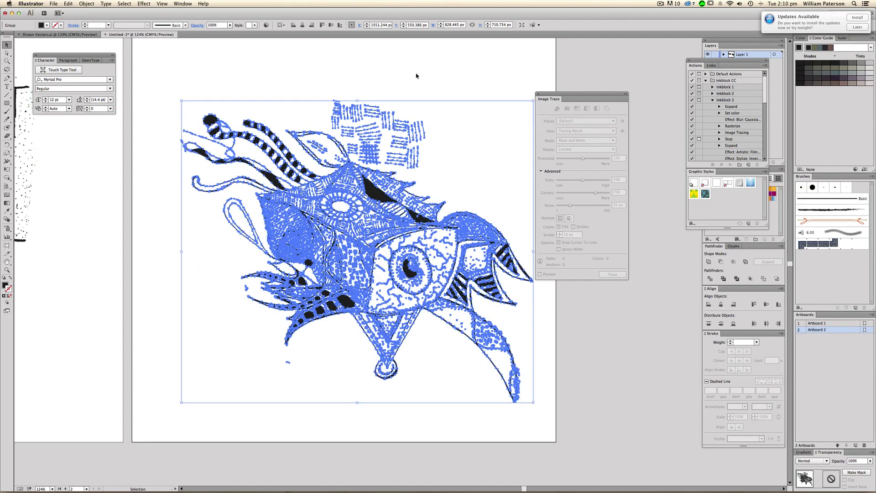
click(417, 75)
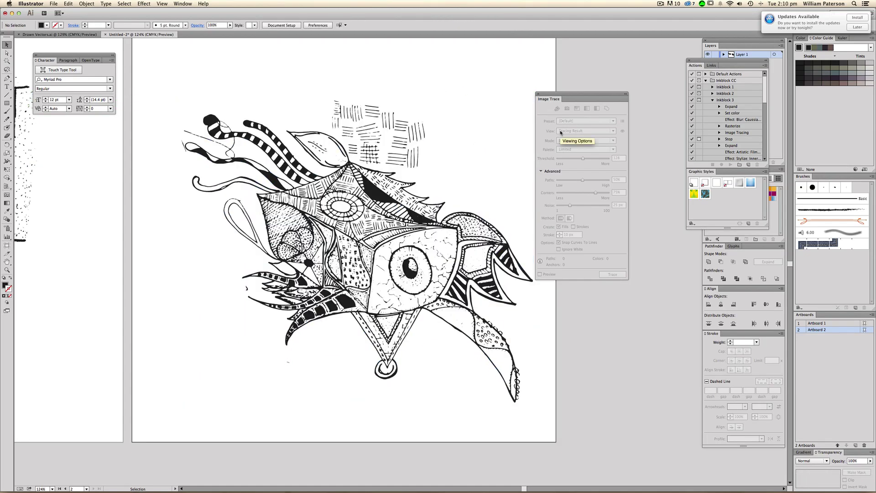